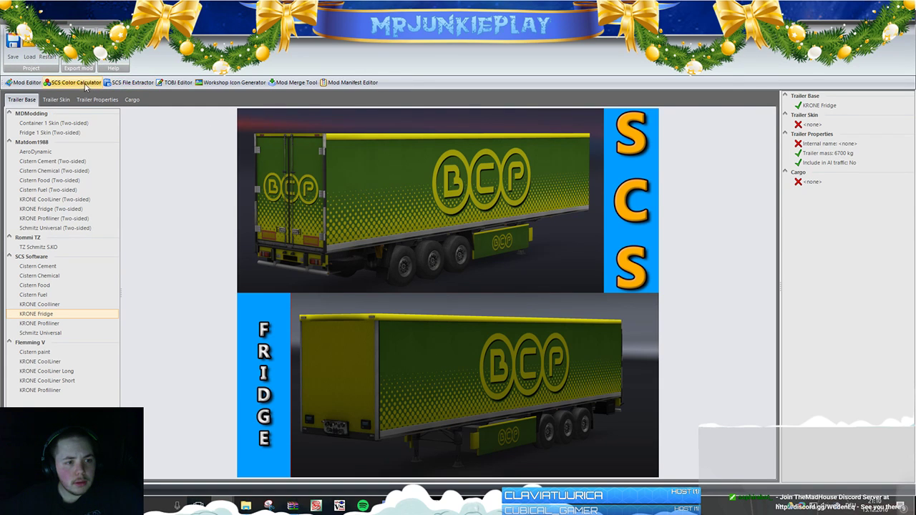
- Load Fridge.png from the Desktop as the trailer skin image
click(61, 99)
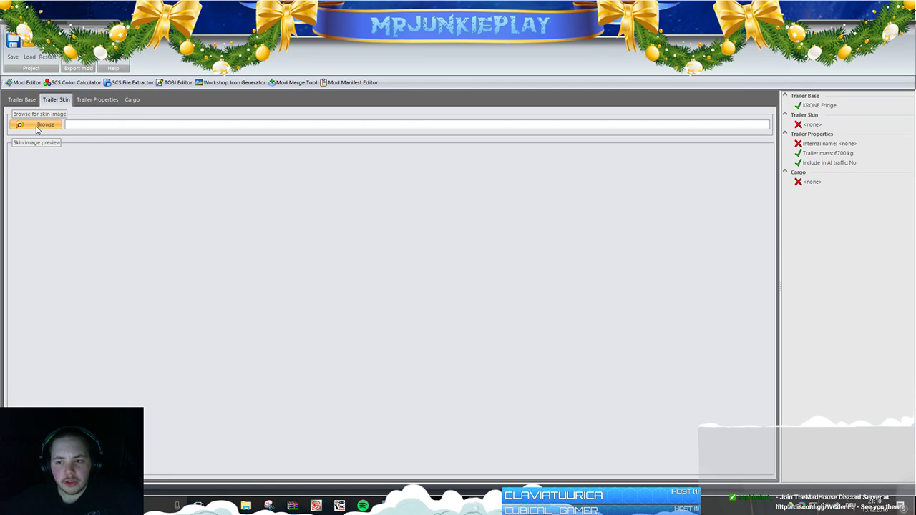
click(37, 125)
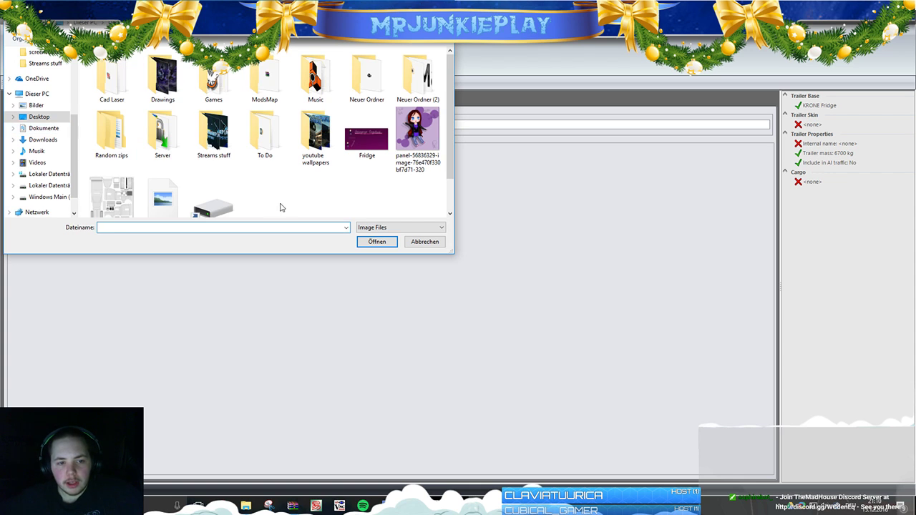
scroll(345, 171, down, 1)
double_click(368, 100)
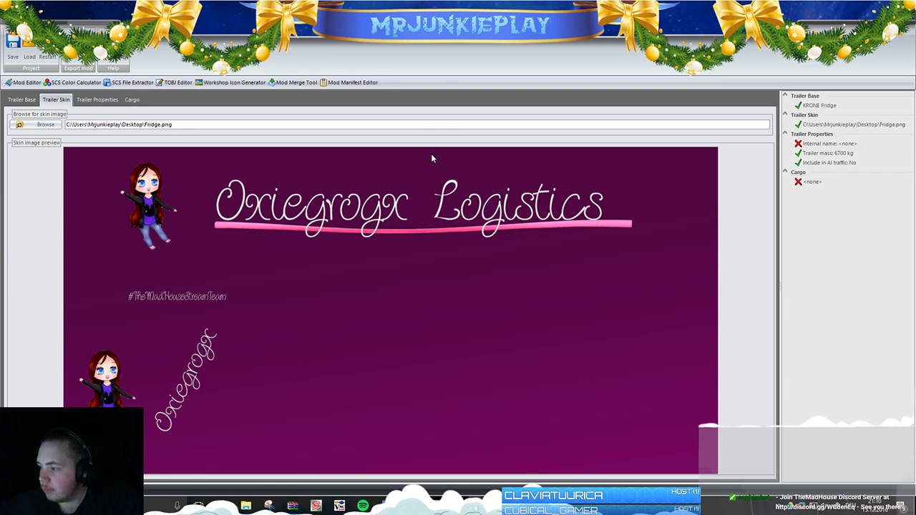
- Set the trailer's internal name to oxie and enable the trailer in AI traffic
click(91, 102)
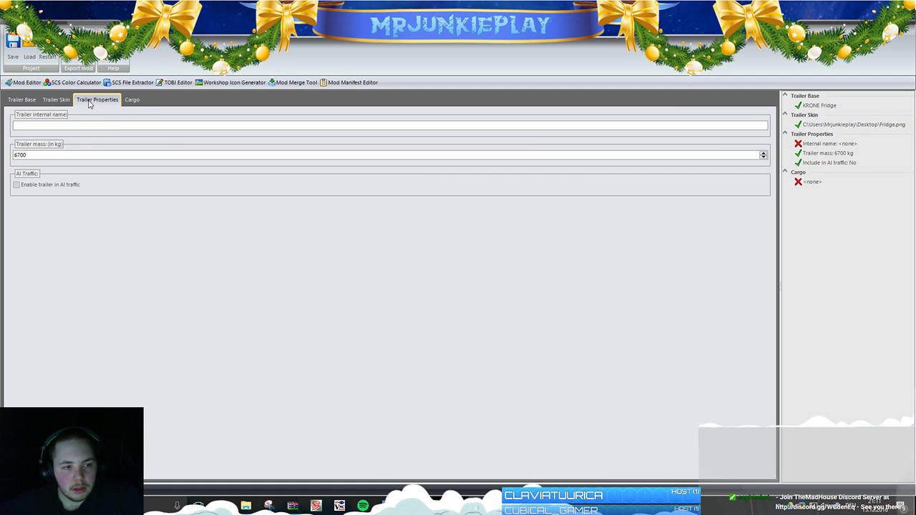
click(134, 102)
click(99, 104)
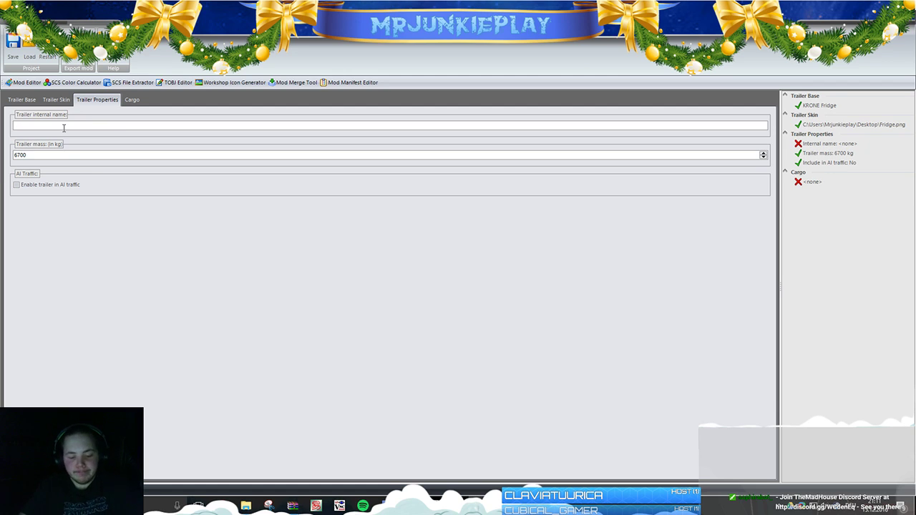
text(oxie)
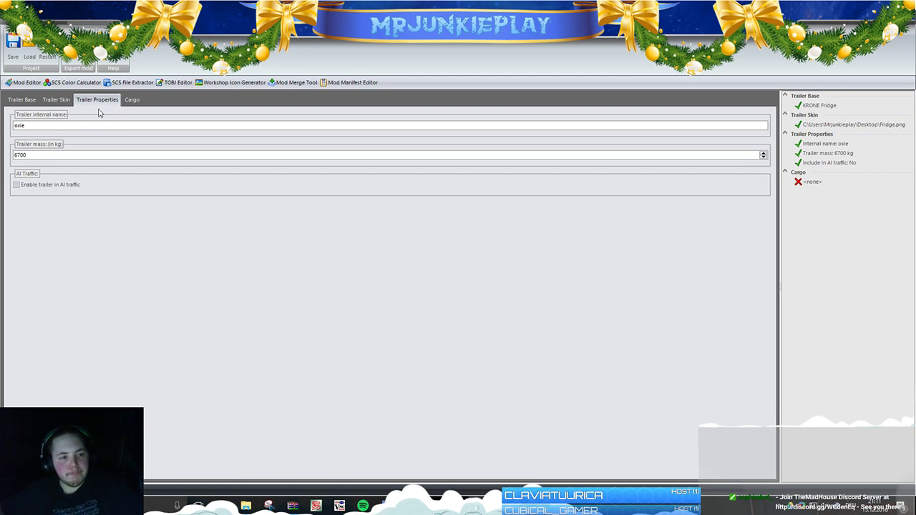
click(69, 184)
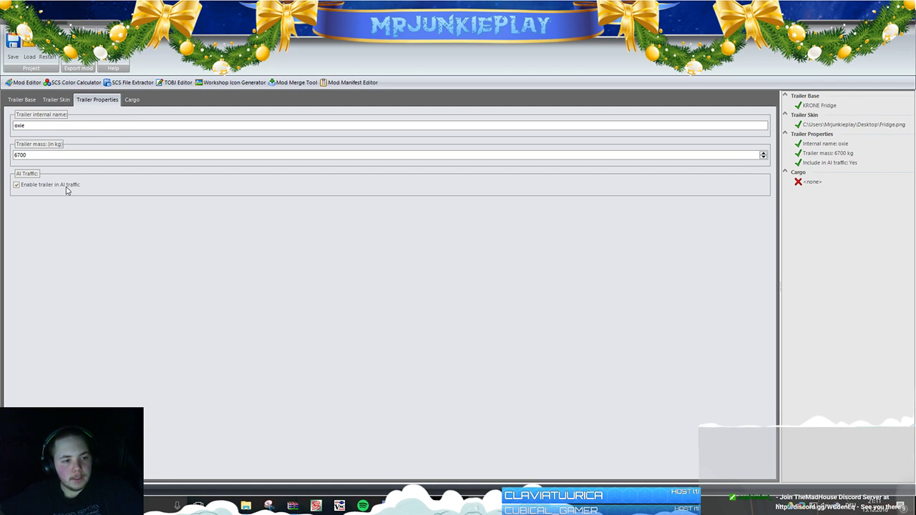
- Start a new cargo in the ADR, Fragile and Refrigerated groups and mark it as valuable
click(133, 101)
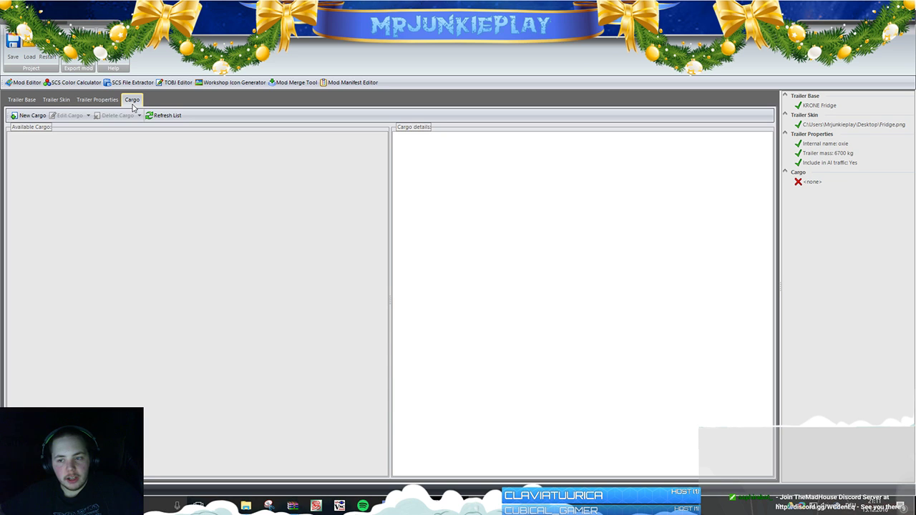
click(26, 117)
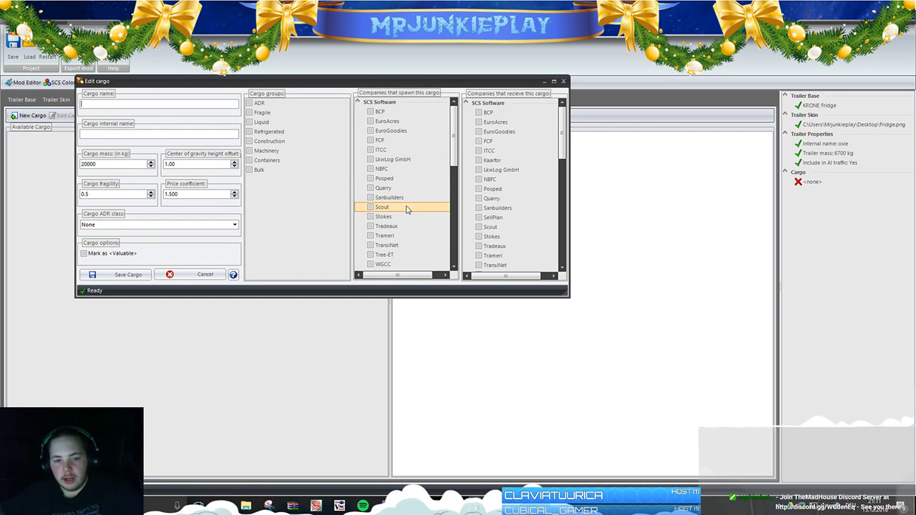
click(250, 103)
click(250, 113)
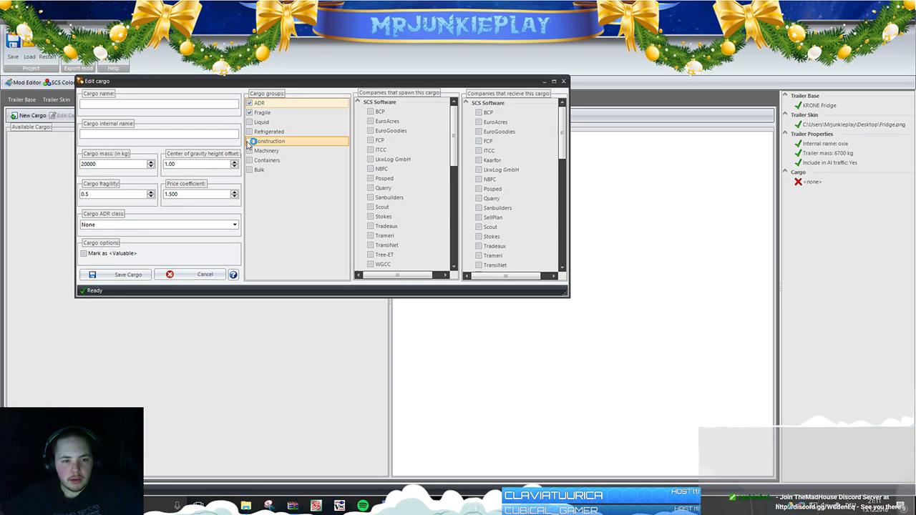
click(250, 132)
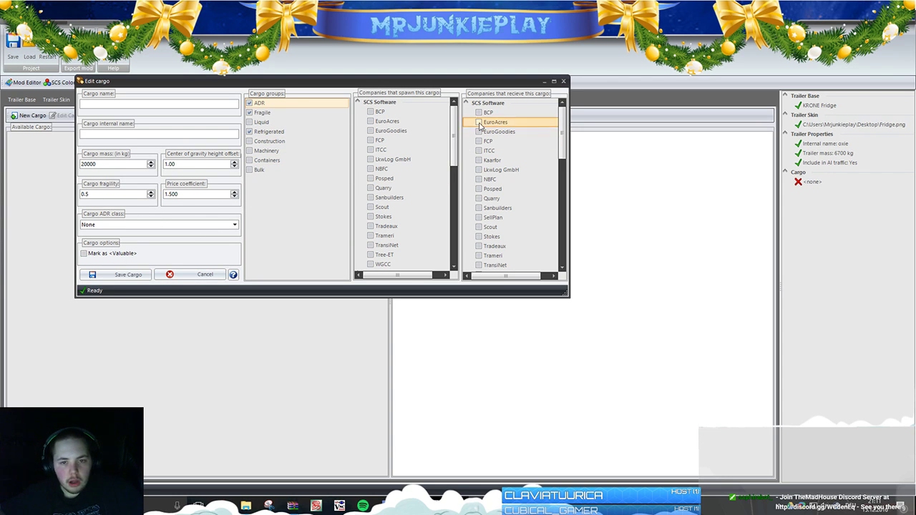
click(122, 256)
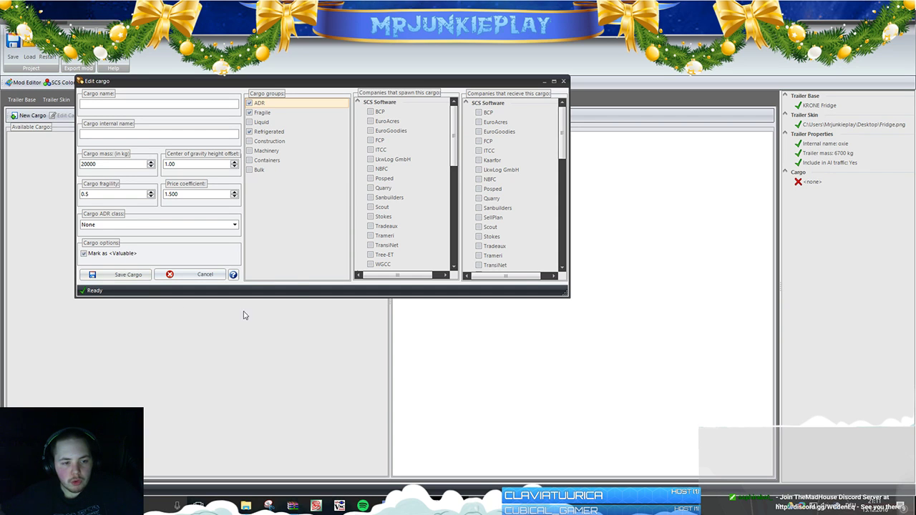
- Select all companies for both spawning and receiving this cargo
scroll(411, 221, down, 1)
scroll(413, 216, up, 1)
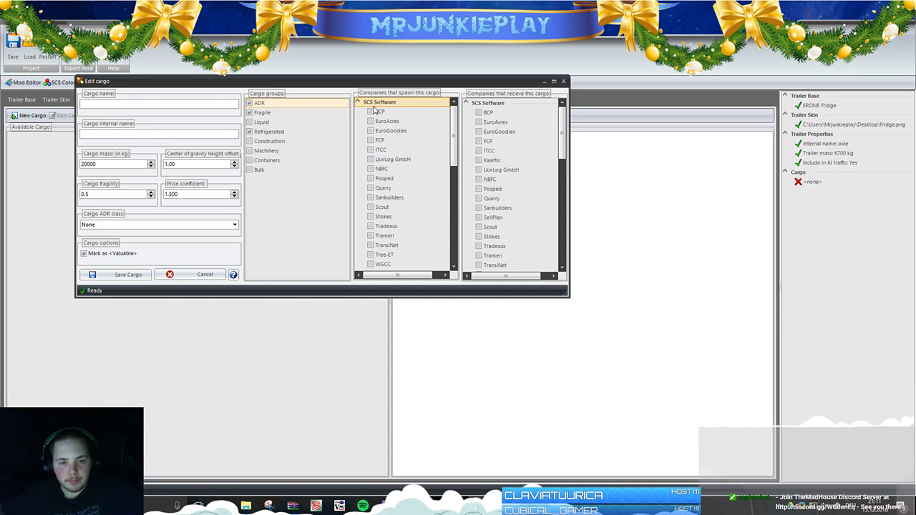
right_click(373, 113)
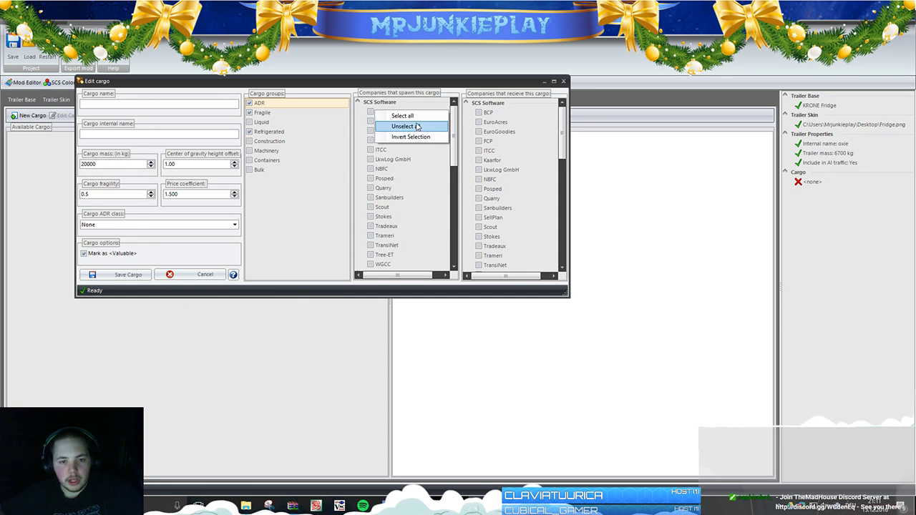
click(402, 118)
right_click(478, 116)
click(504, 118)
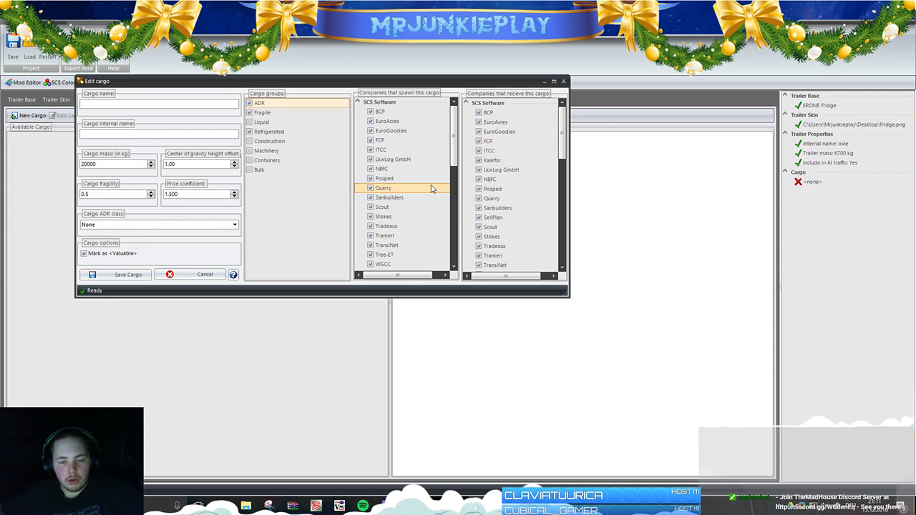
- Exclude Volvo Truck Factory from both the spawning and the receiving companies
scroll(519, 236, down, 10)
scroll(405, 244, down, 10)
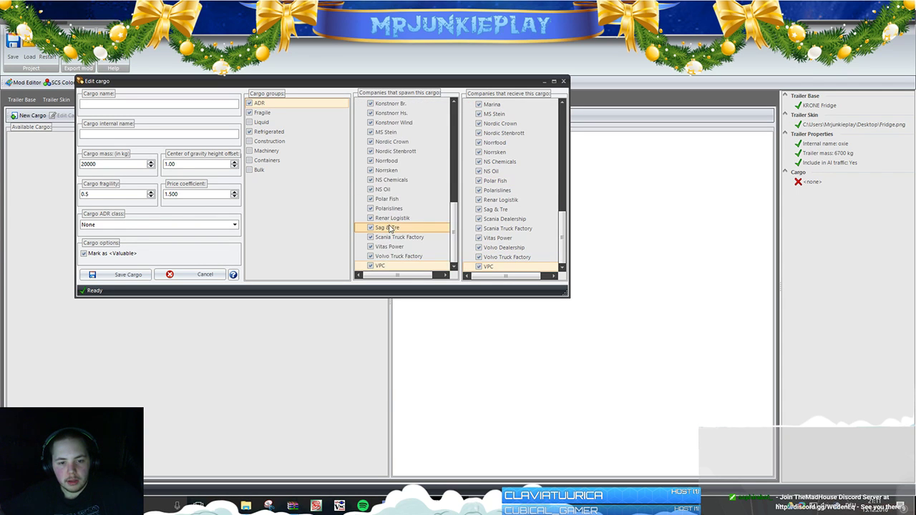
click(479, 258)
click(371, 256)
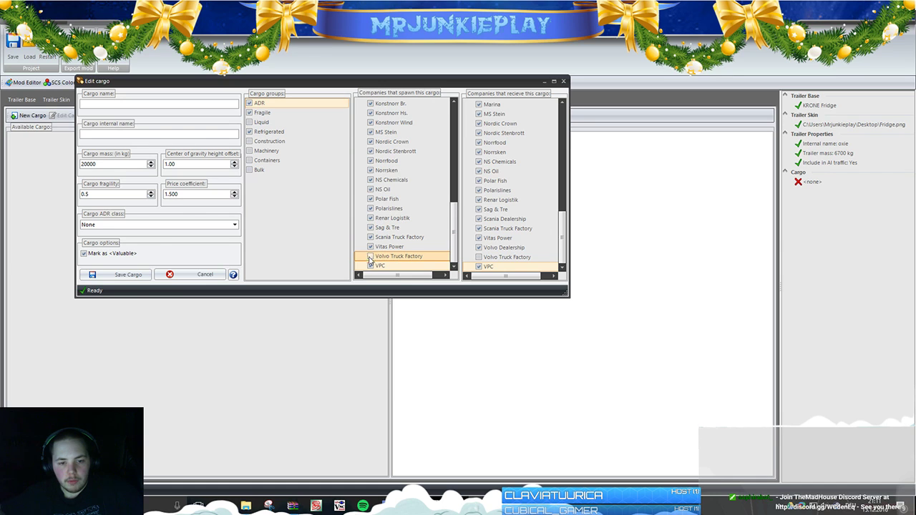
scroll(393, 198, up, 10)
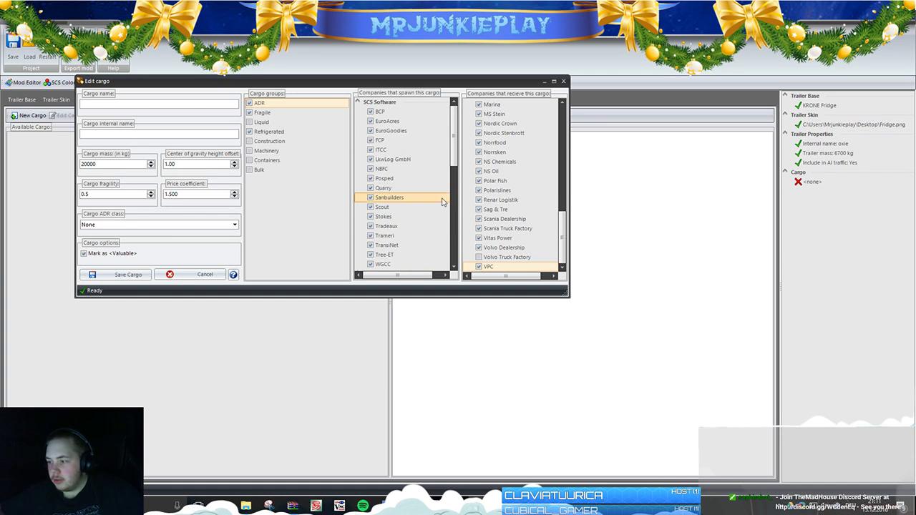
scroll(490, 177, up, 10)
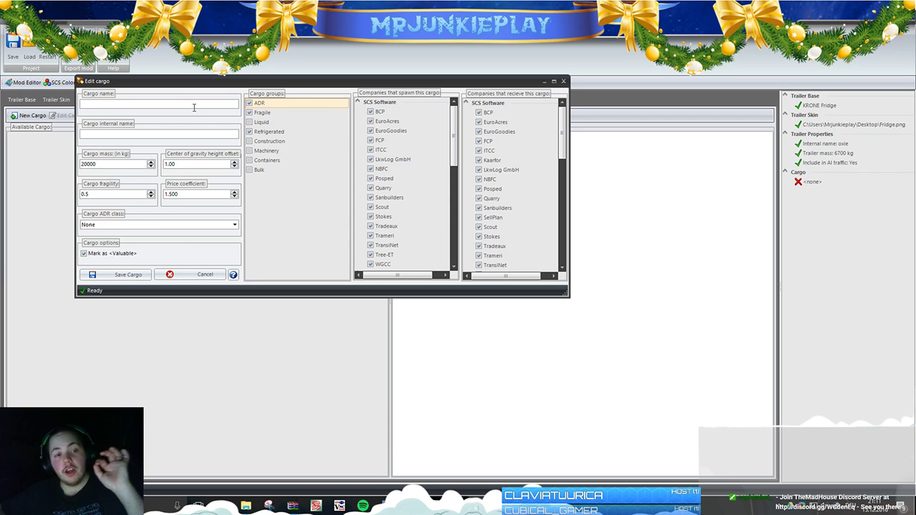
- Name the cargo OxieTrailer with internal name t_ox, keep ADR class None, and save it
click(193, 108)
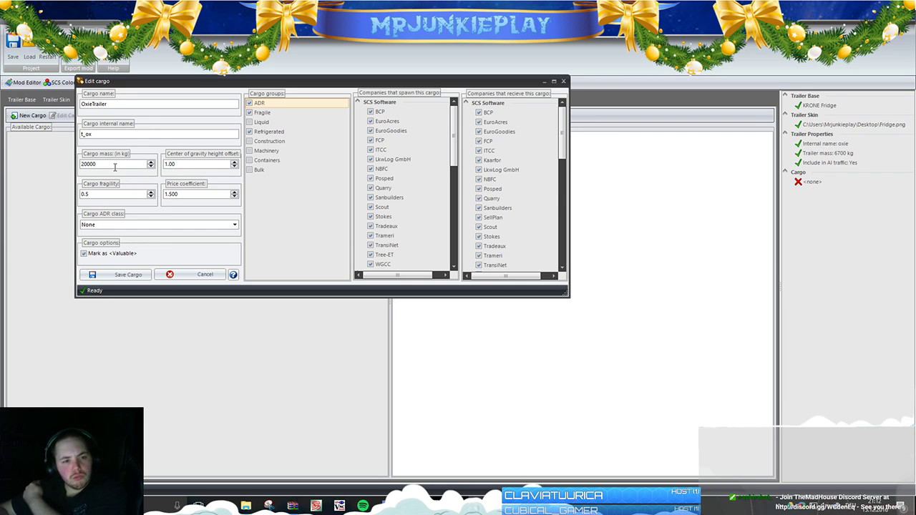
click(134, 224)
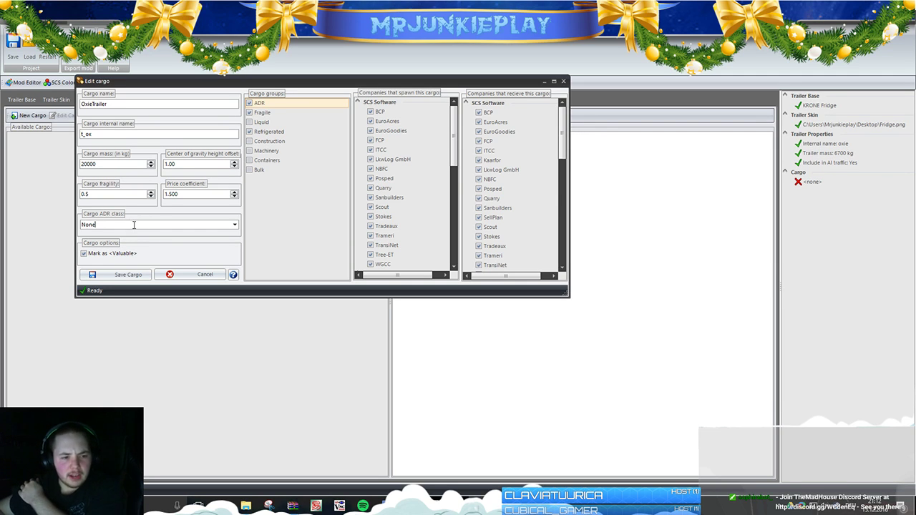
click(104, 275)
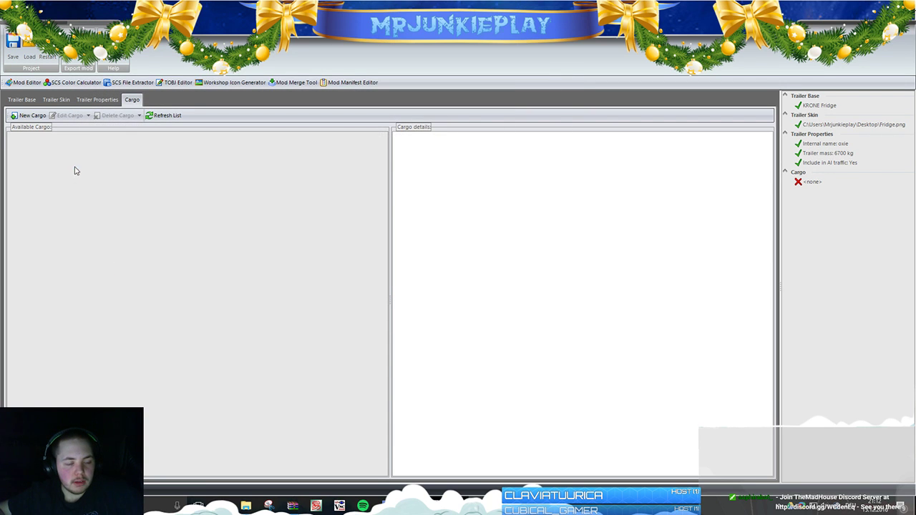
- Start a second cargo and select all companies for both spawning and receiving it
click(33, 116)
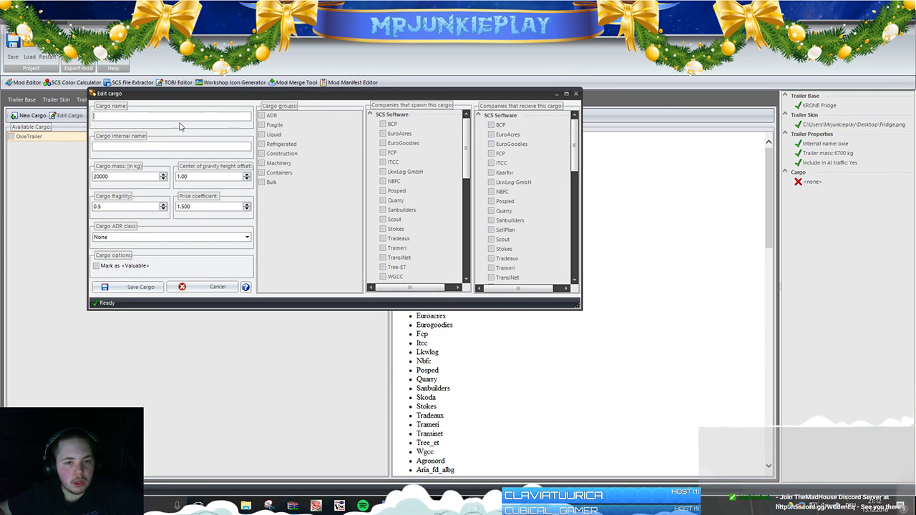
right_click(405, 130)
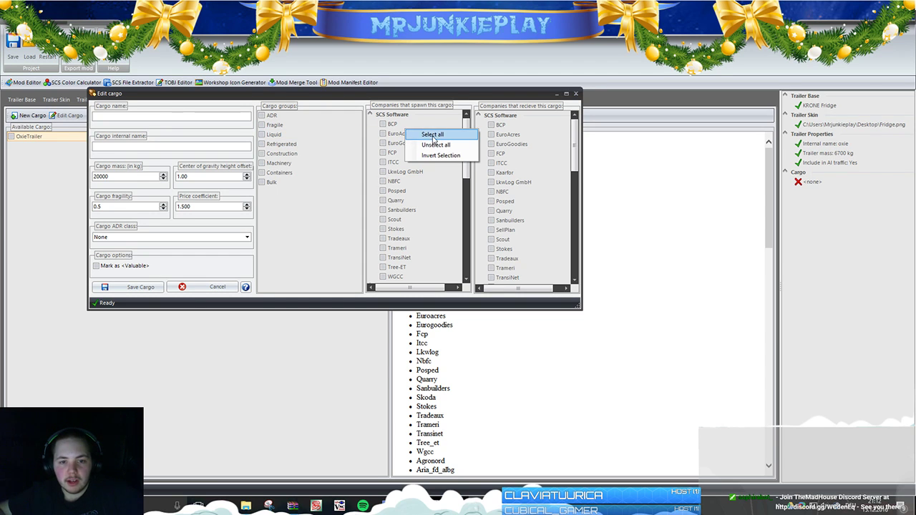
click(433, 135)
right_click(493, 144)
click(520, 152)
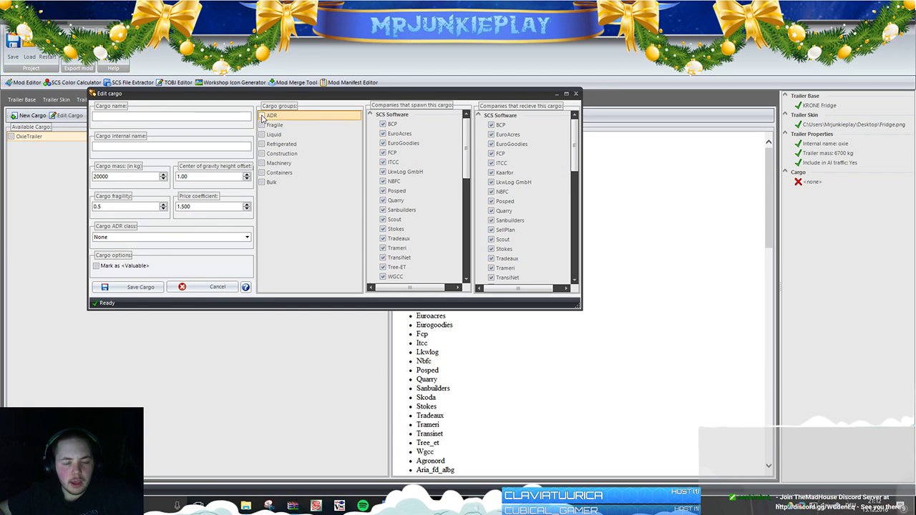
- Assign the second cargo to the ADR, Fragile and Refrigerated groups
click(262, 115)
click(262, 124)
click(262, 143)
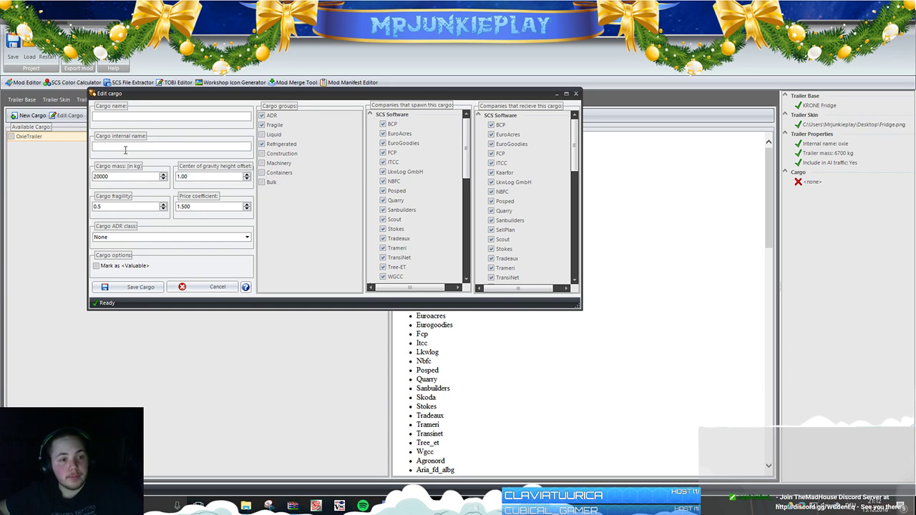
- Name the second cargo Heavy Trailer 30 Tons and set its mass to 30000 kg
text(HEa)
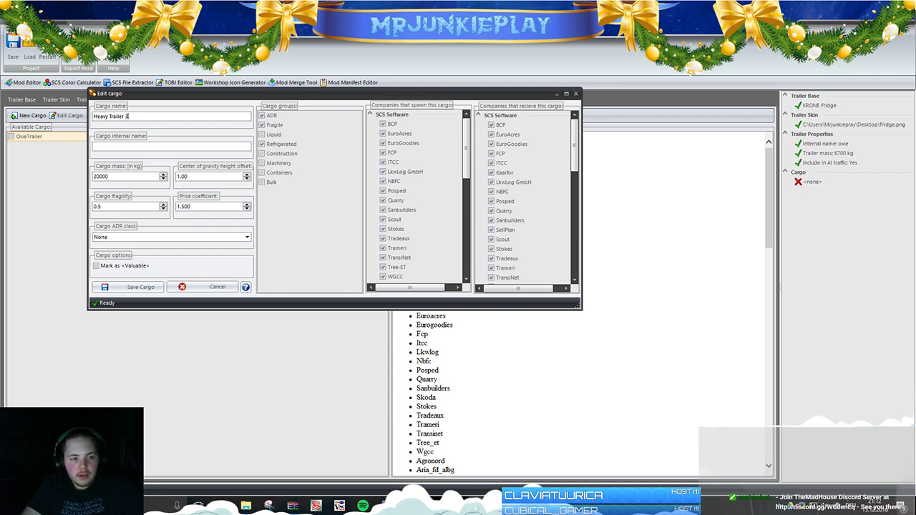
text(0 Tons)
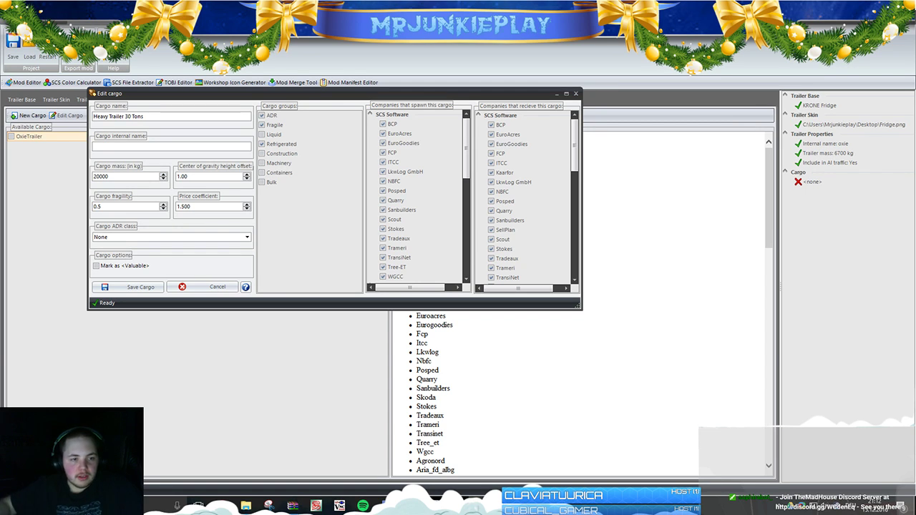
click(188, 145)
text(1)
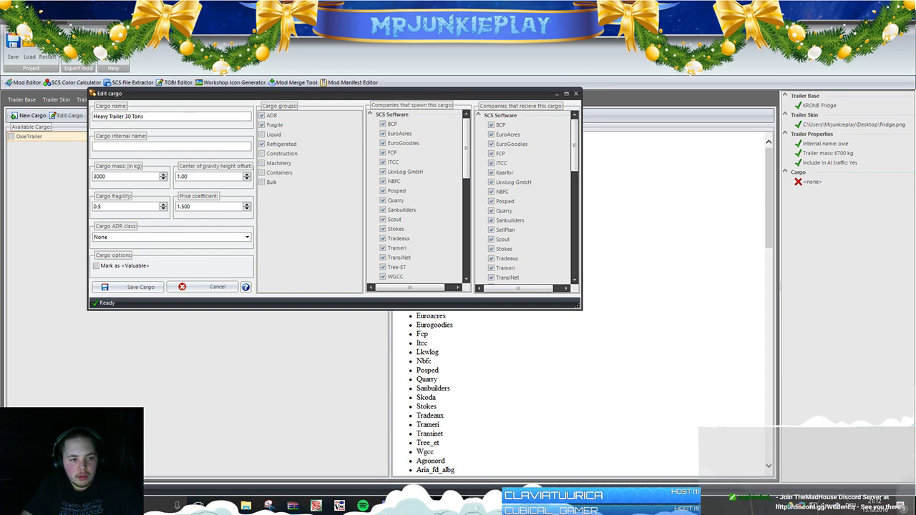
text(000)
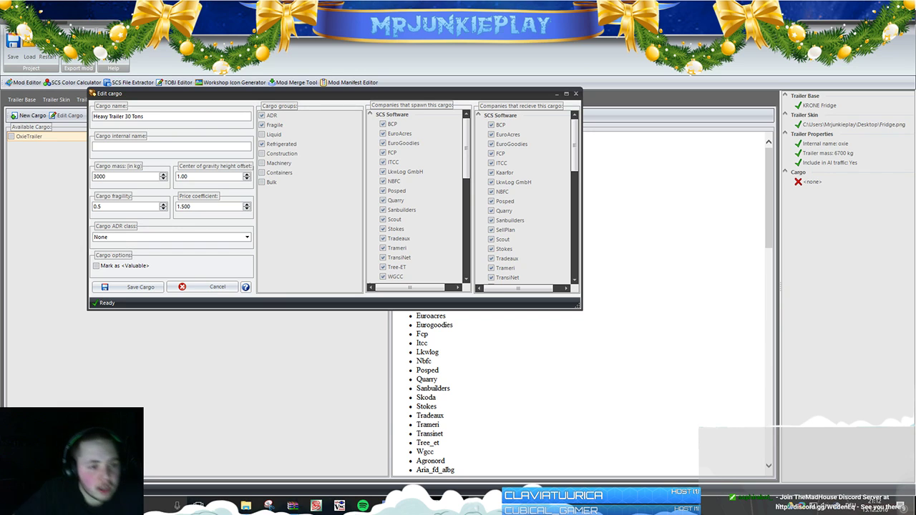
text(0)
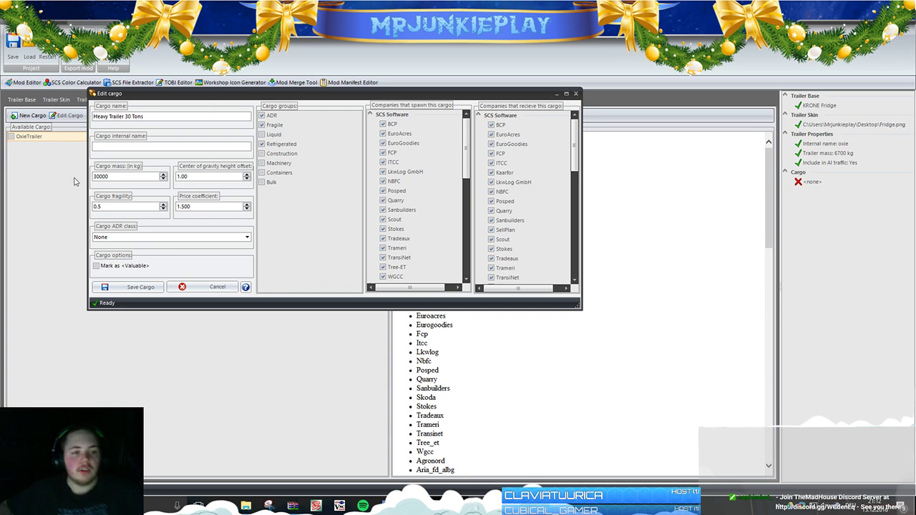
- Set the cargo's internal name to o3_2001 and its ADR class to ADR 6 - Toxic & infectious substances
click(151, 146)
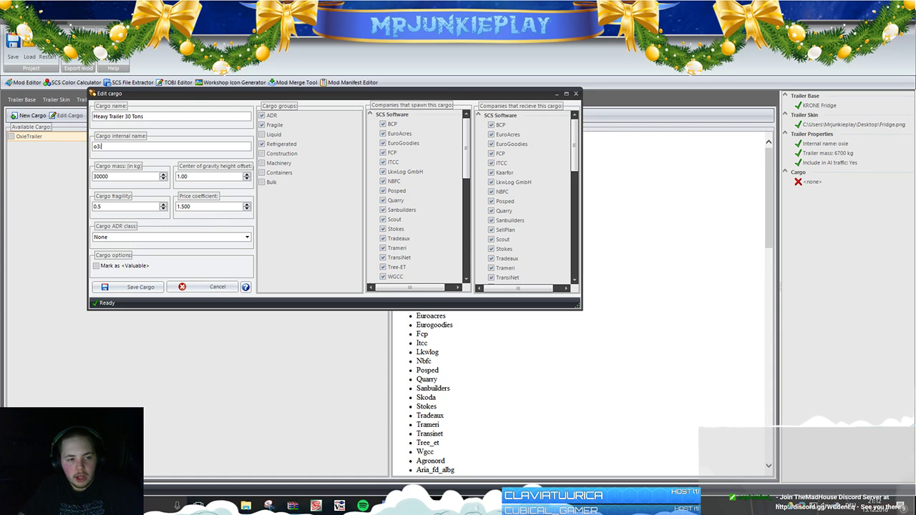
text(o3_2001)
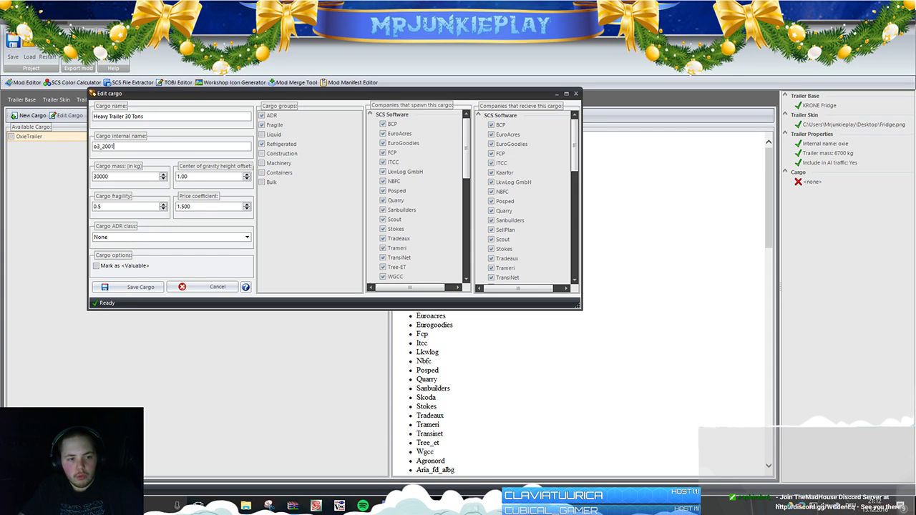
click(179, 237)
click(179, 237)
click(246, 239)
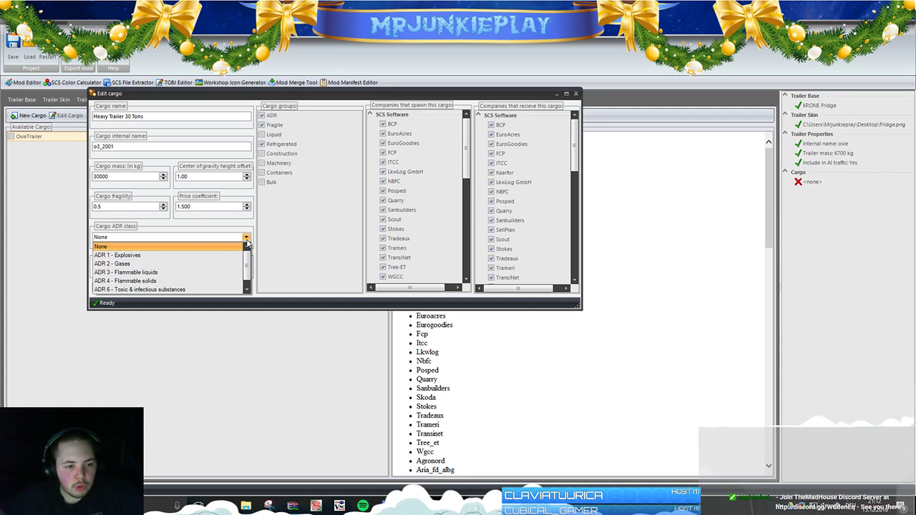
click(155, 291)
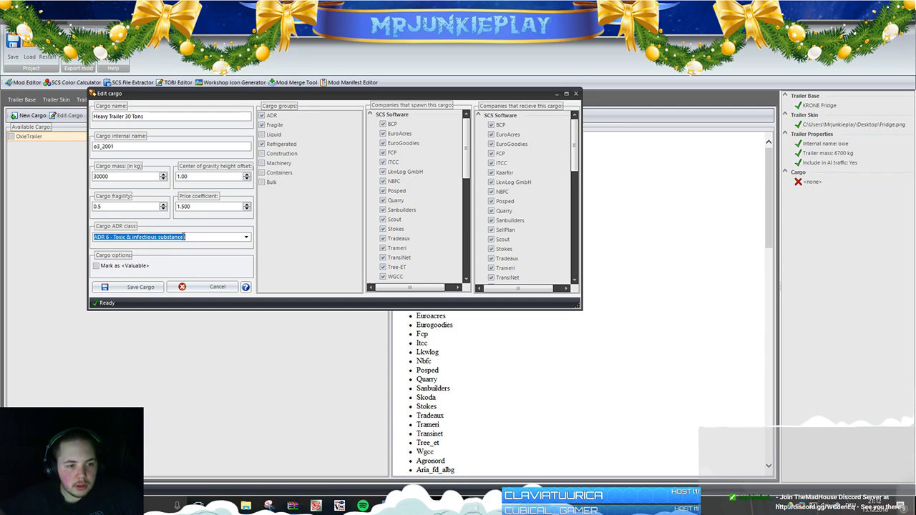
- Set the Heavy Trailer 30 Tons cargo's ADR class to None and save the cargo
click(245, 238)
click(179, 244)
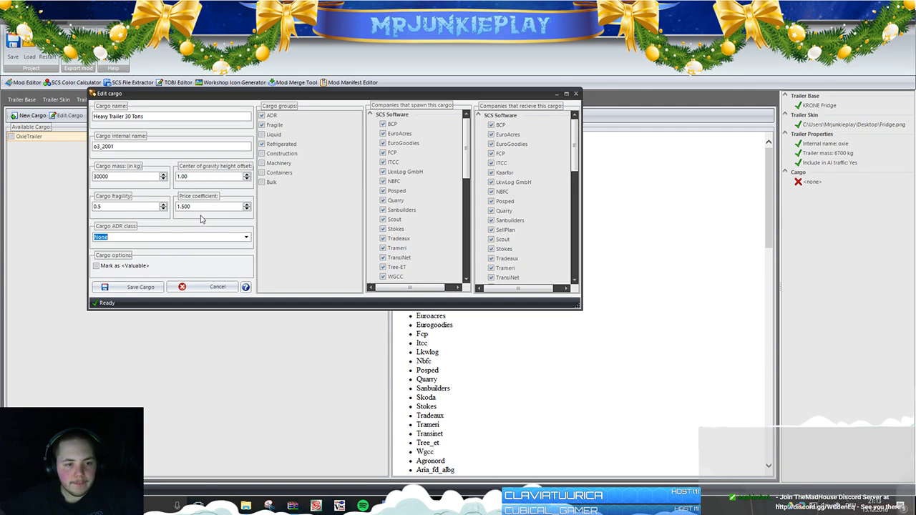
click(132, 288)
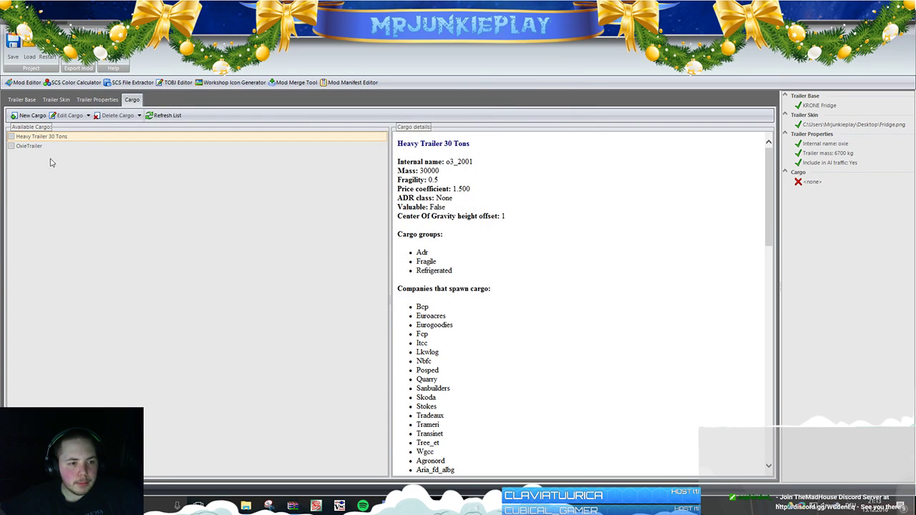
- Include both Heavy Trailer 30 Tons and OxieTrailer cargos and export the mod to the Desktop as Oxietrailer
click(10, 136)
click(11, 146)
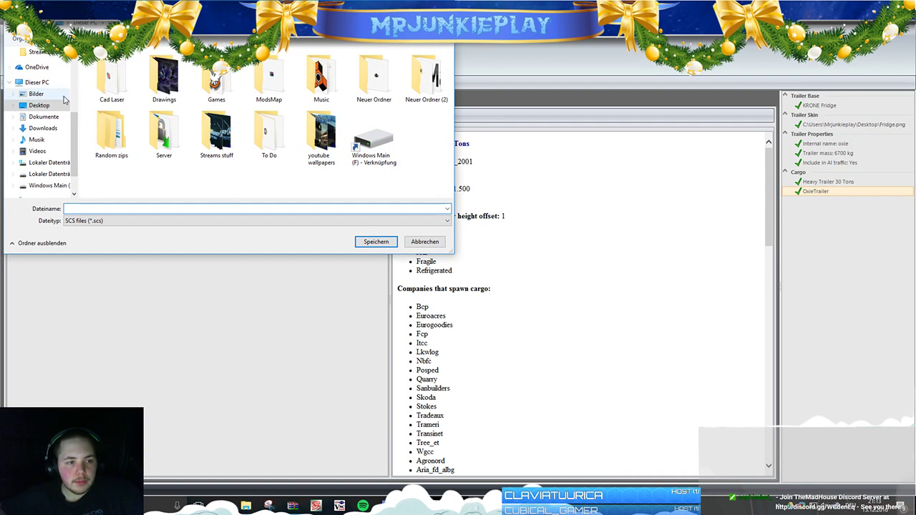
drag(223, 20, 328, 112)
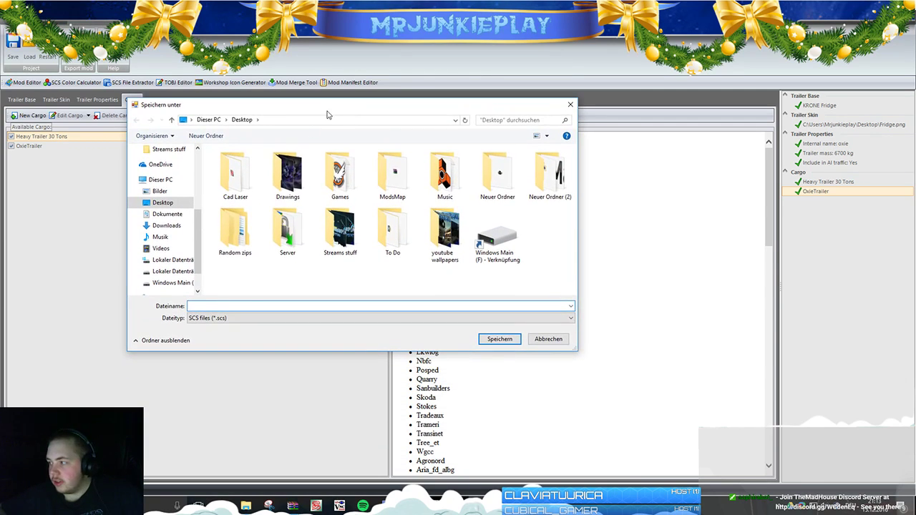
click(160, 204)
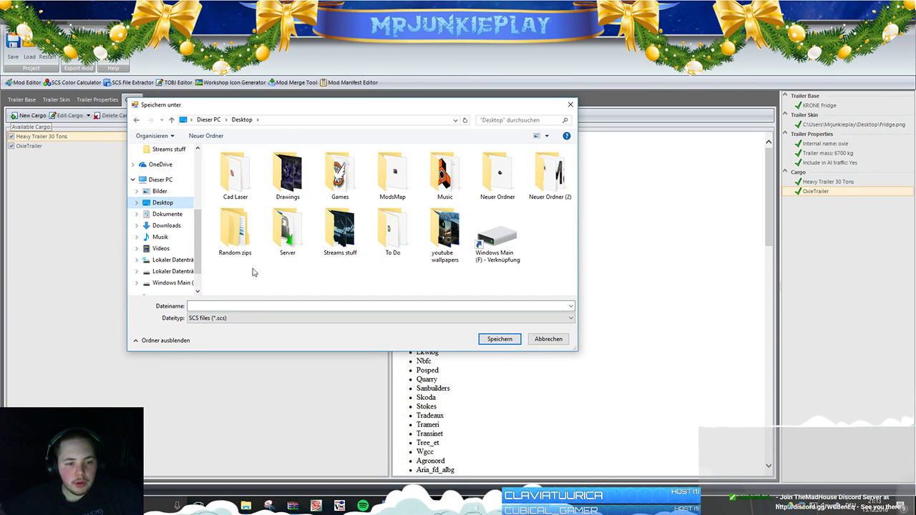
click(226, 305)
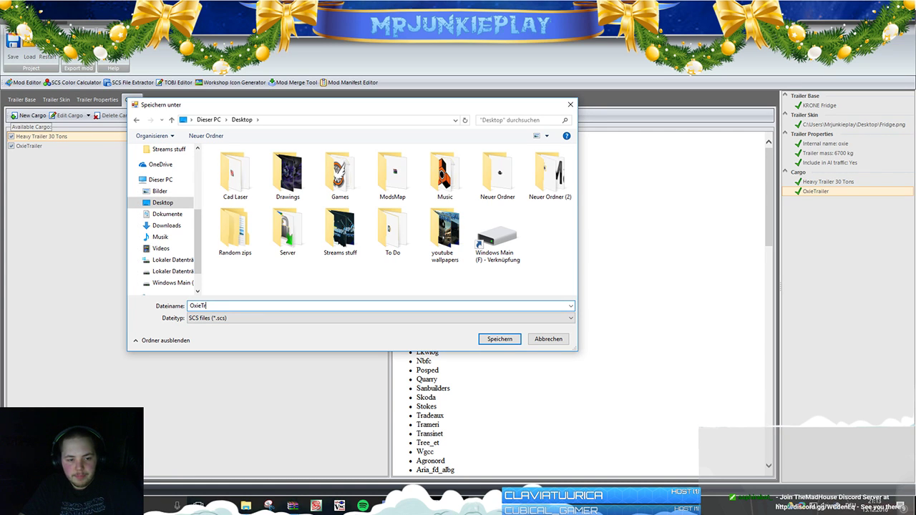
text(Oxietrailer)
key(Return)
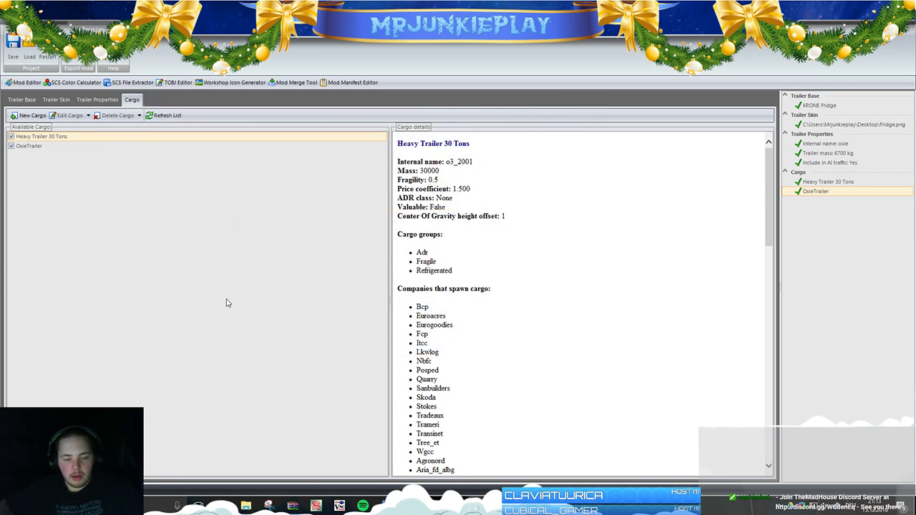
- Close the mod editor, move the exported Oxietrailer file to a free area of the desktop and minimise the archive window
key(alt+F4)
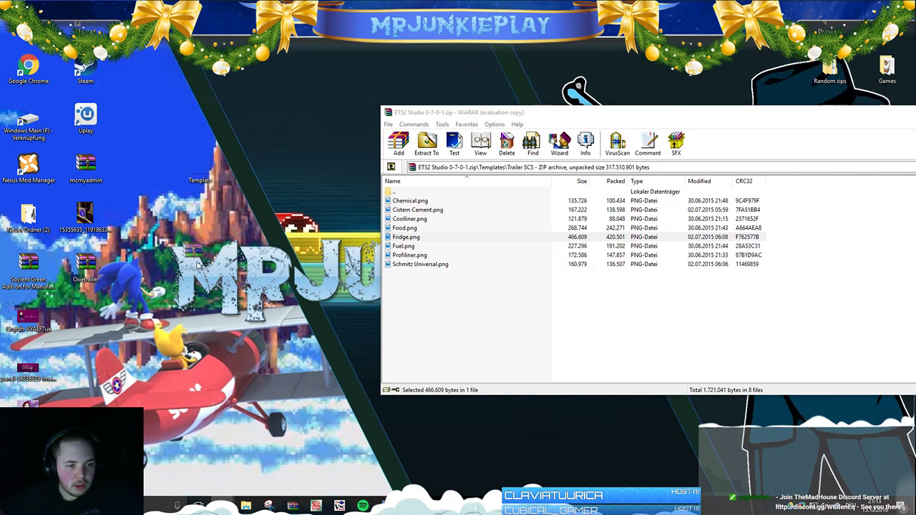
drag(257, 216, 544, 104)
drag(558, 112, 390, 122)
click(793, 123)
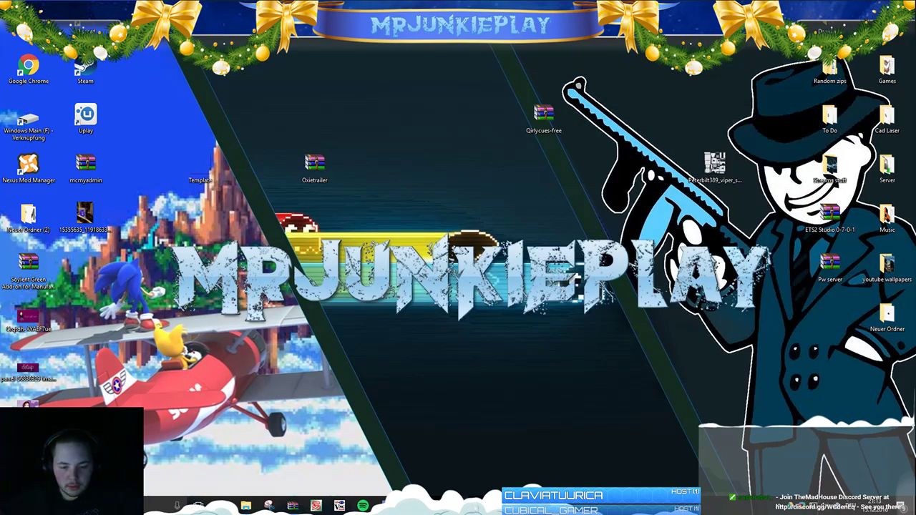
- Open the Euro Truck Simulator 2 mod folder and delete the Womsi mod file from it
mouse_move(246, 506)
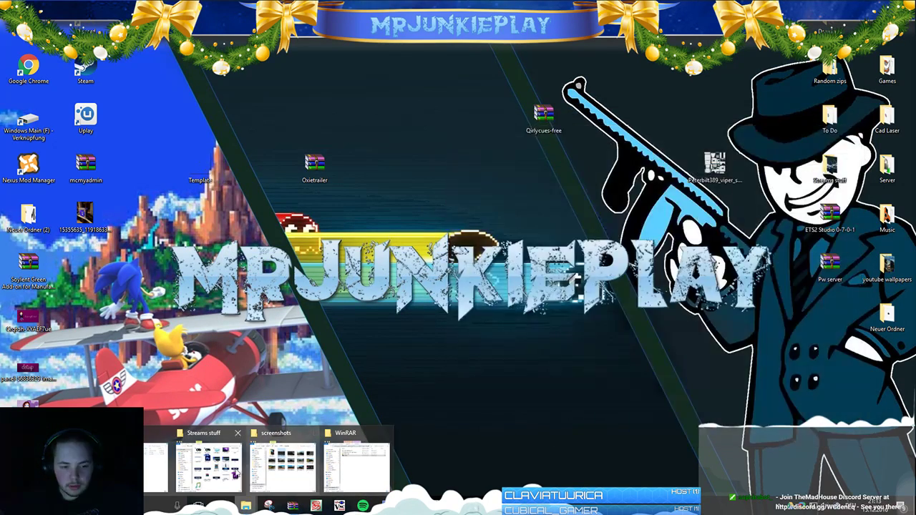
click(235, 473)
click(583, 185)
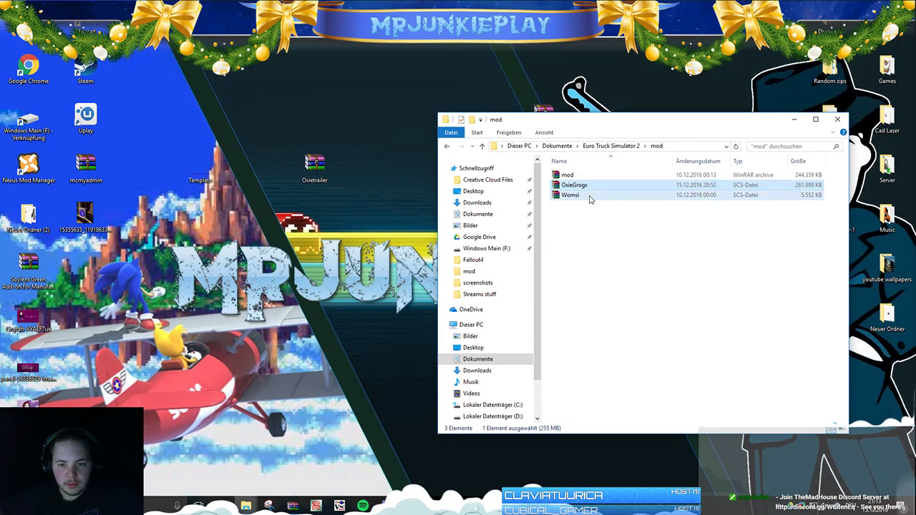
drag(590, 199, 586, 208)
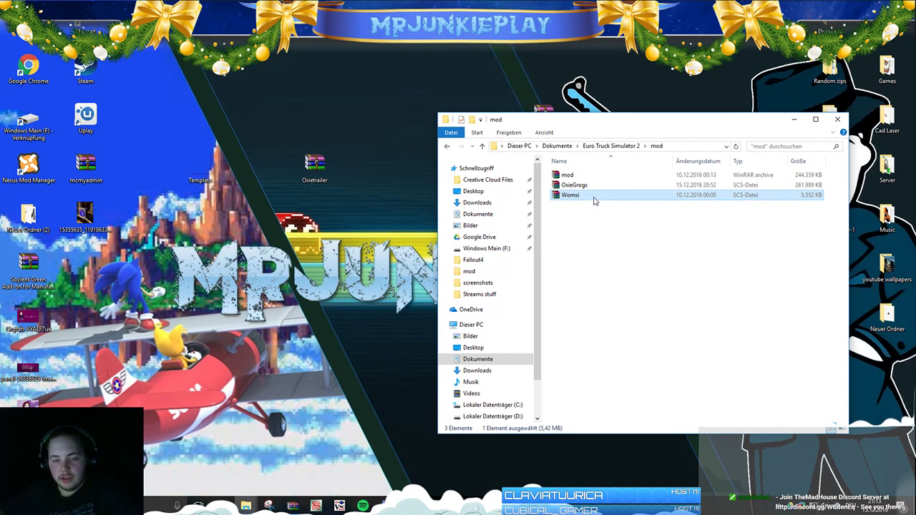
key(Delete)
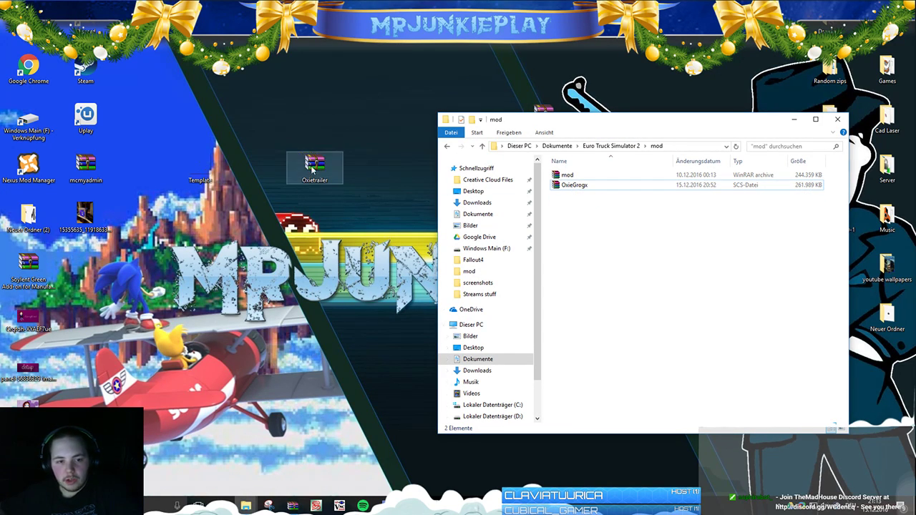
- Move the Oxietrailer file from the desktop into the mod folder and minimise the folder window
key(ctrl+v)
click(593, 186)
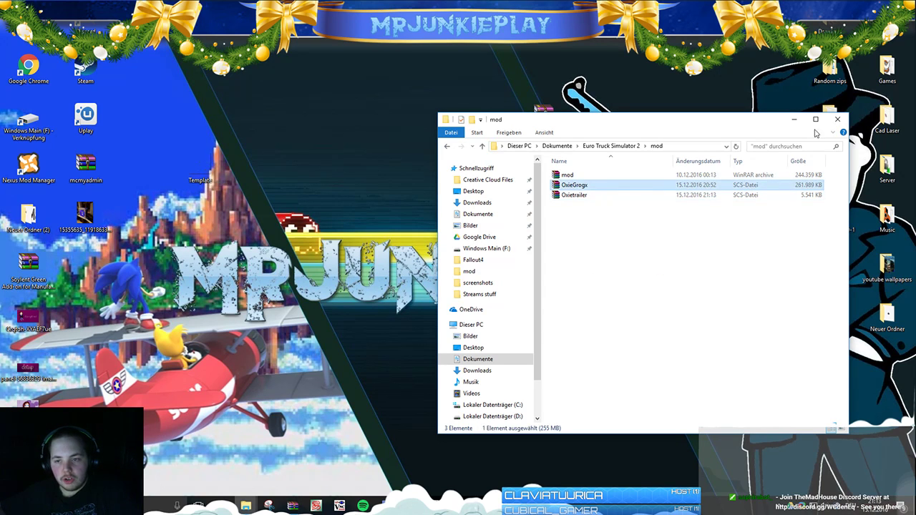
click(793, 119)
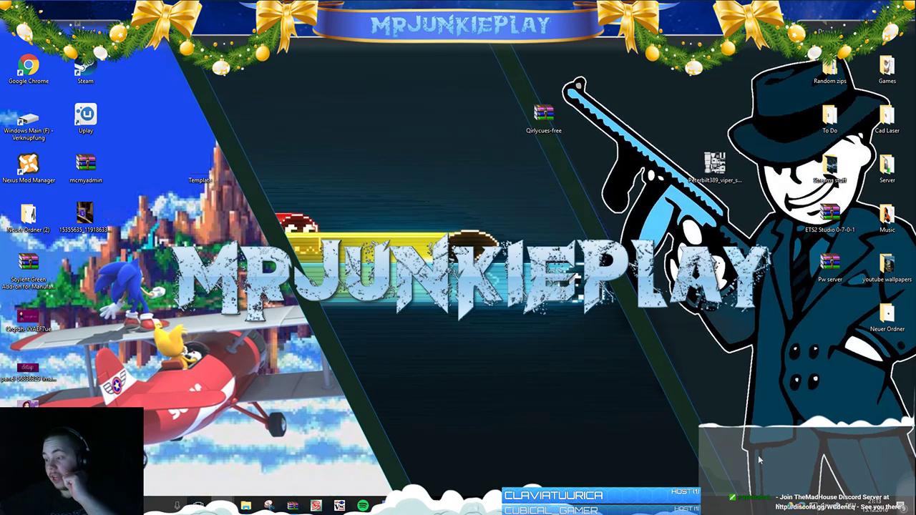
- Launch Euro Truck Simulator 2 from Steam
right_click(836, 507)
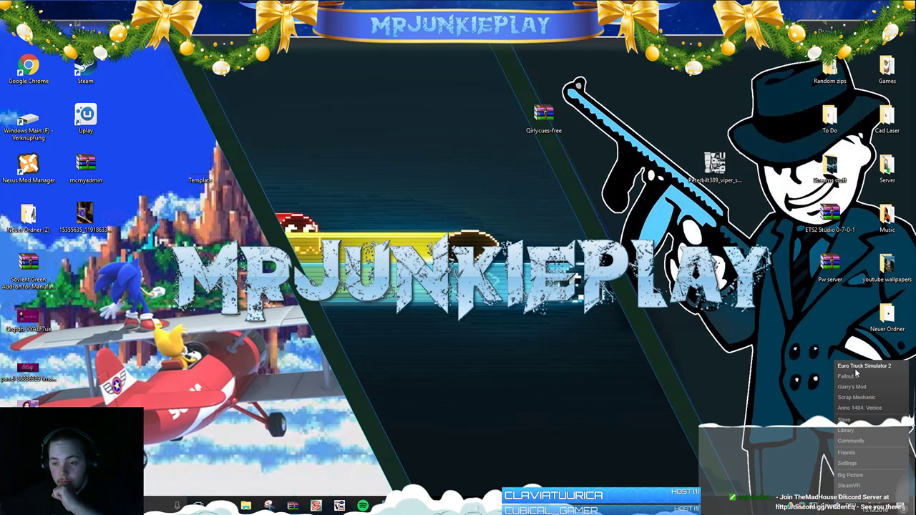
click(847, 366)
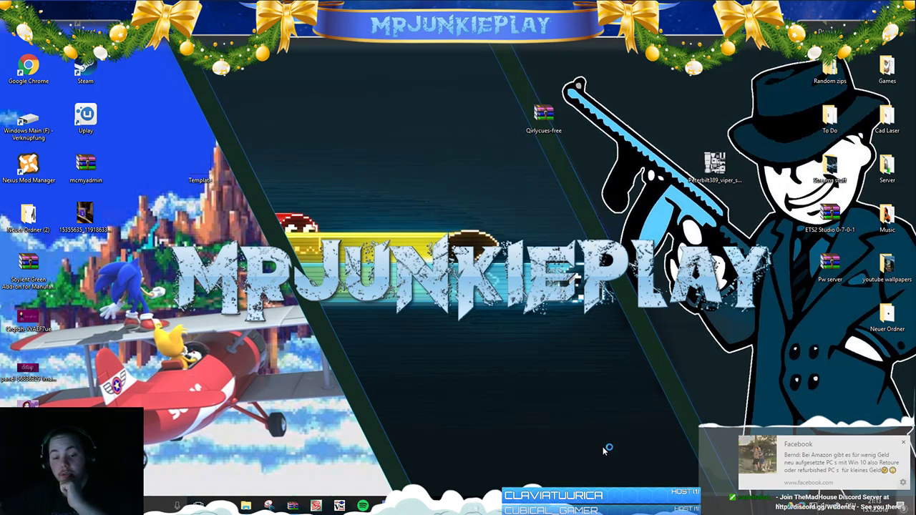
click(813, 481)
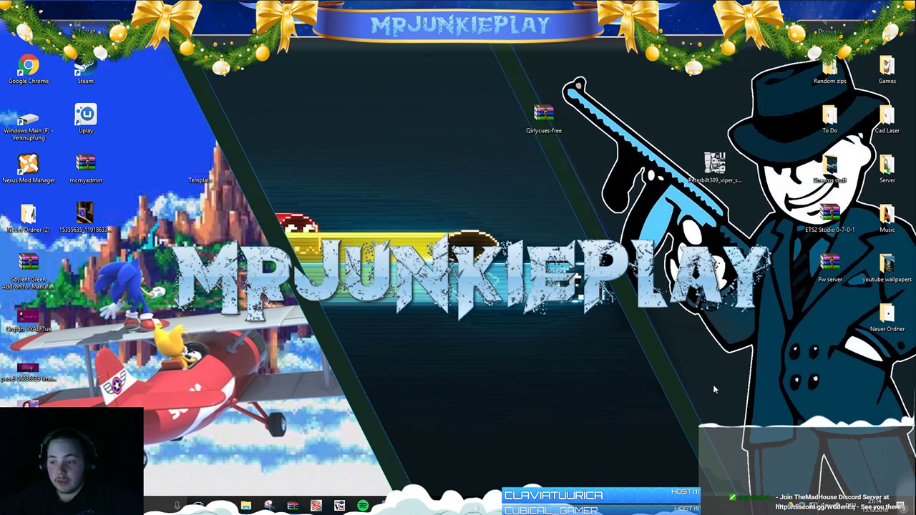
right_click(836, 503)
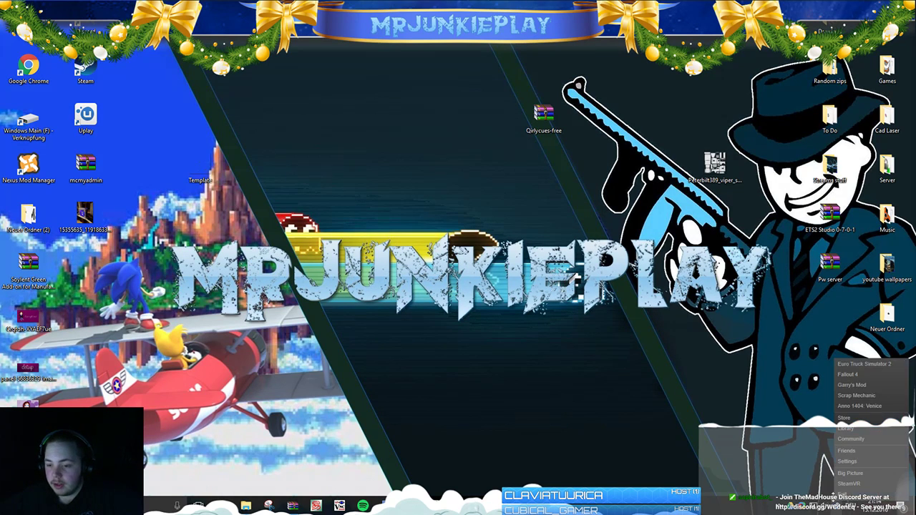
click(852, 366)
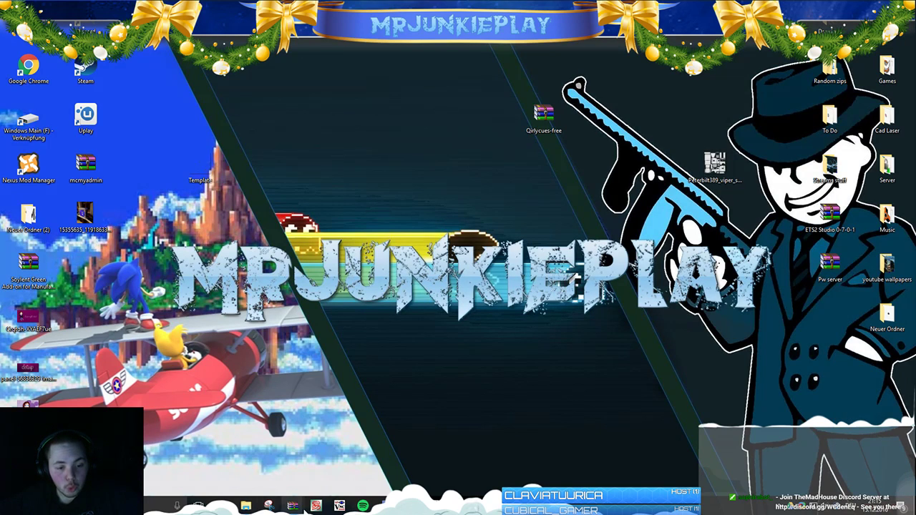
- Bring back the mod folder and open the OxieGrogx mod archive in WinRAR
mouse_move(303, 495)
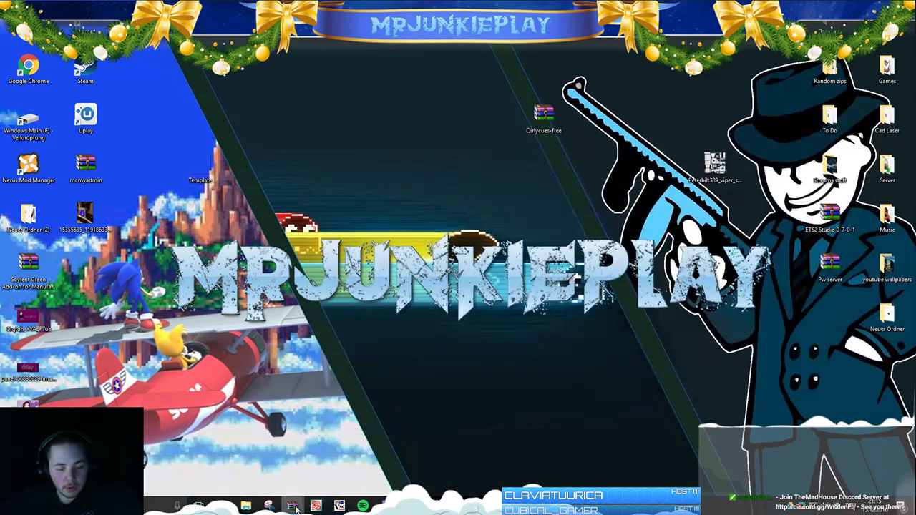
right_click(296, 506)
key(Escape)
mouse_move(245, 506)
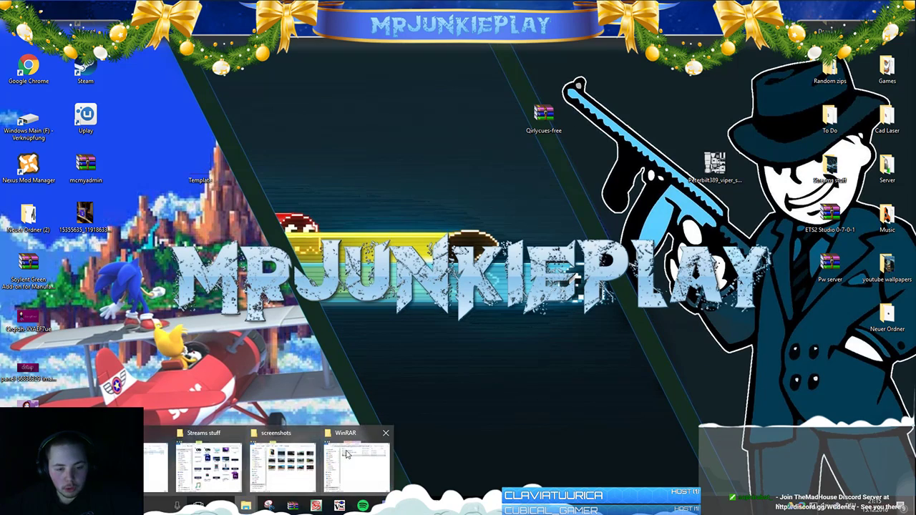
click(156, 466)
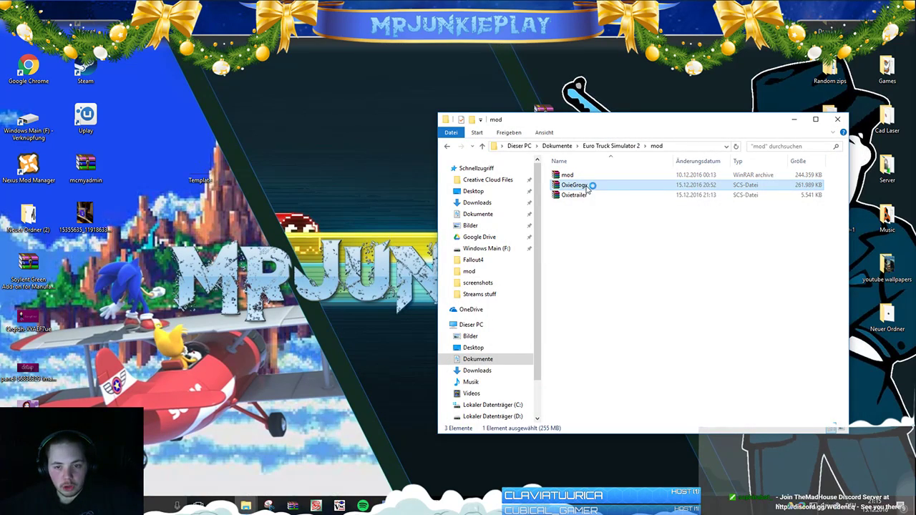
key(Return)
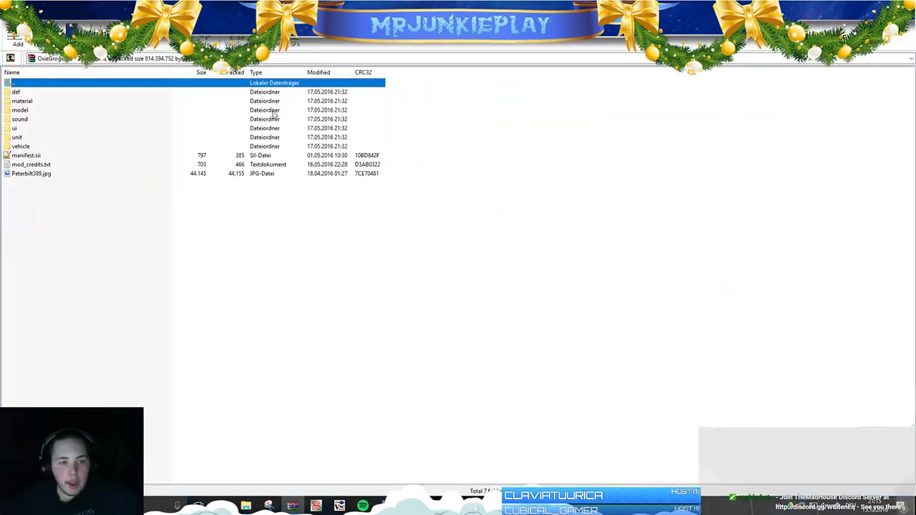
click(531, 213)
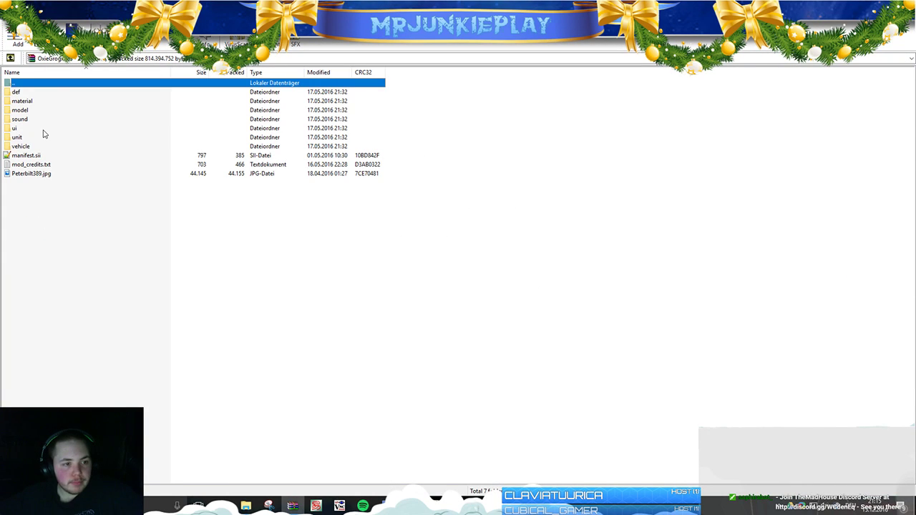
- Browse the archive's vehicle definitions to the peterbilt.389v2 truck's paint_job folder and open your_skin.sii
double_click(33, 101)
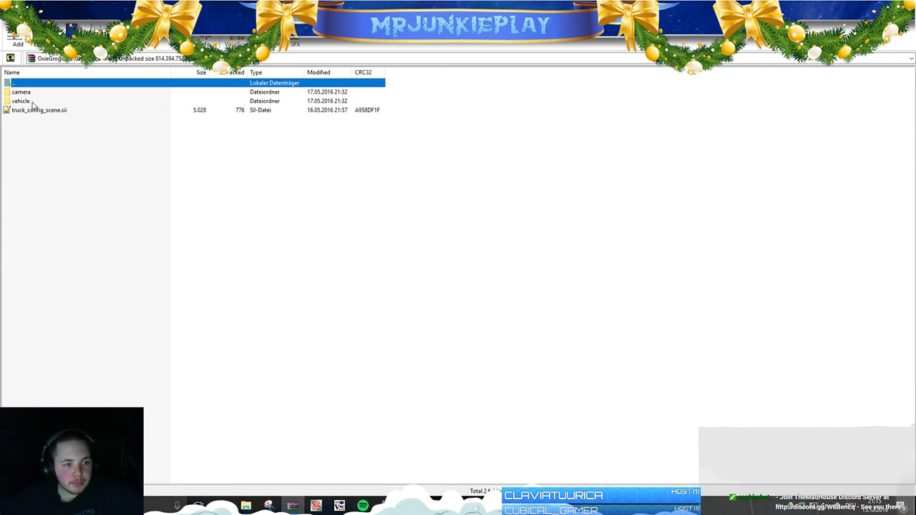
double_click(32, 102)
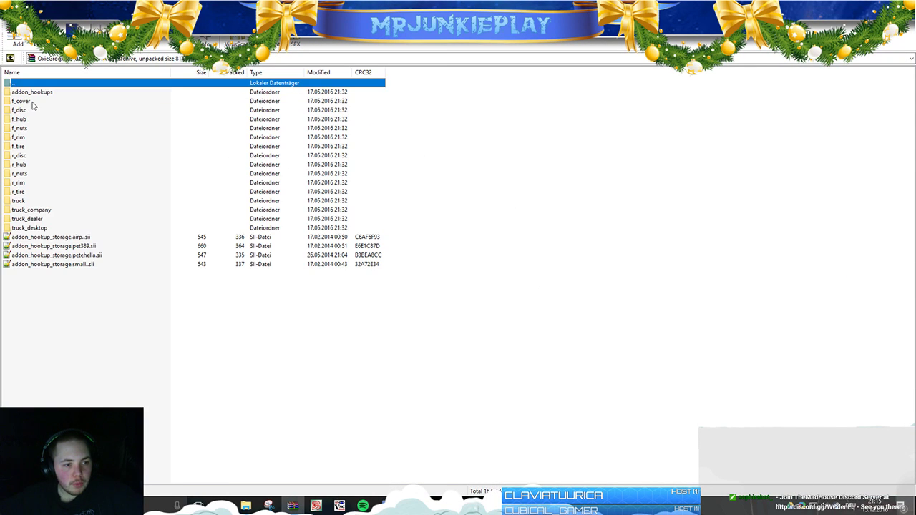
double_click(35, 202)
double_click(42, 91)
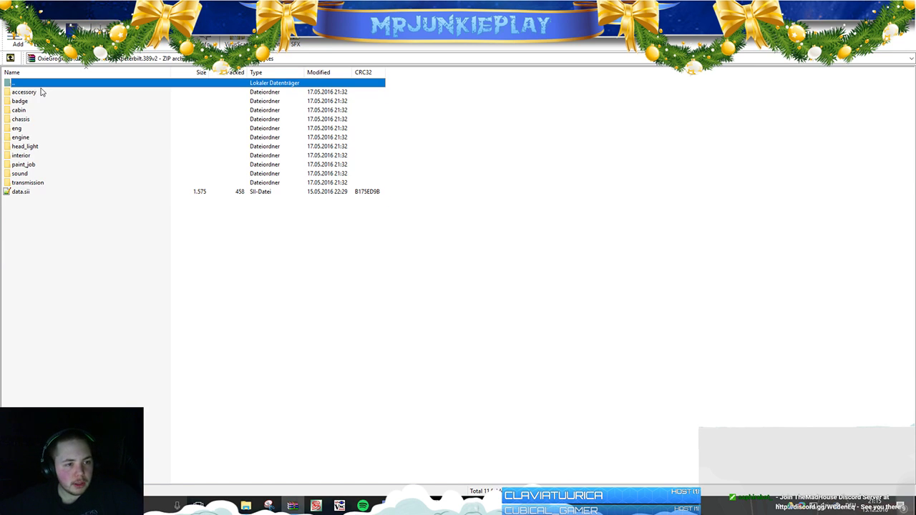
double_click(28, 165)
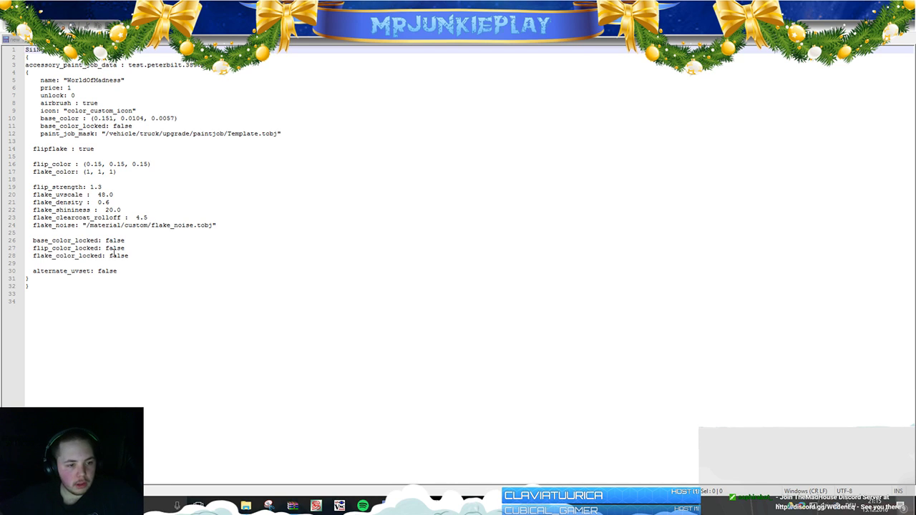
- Examine the flake and colour-lock settings in your_skin.sii and shrink the editor window to reveal the archive
double_click(103, 271)
drag(103, 270, 20, 180)
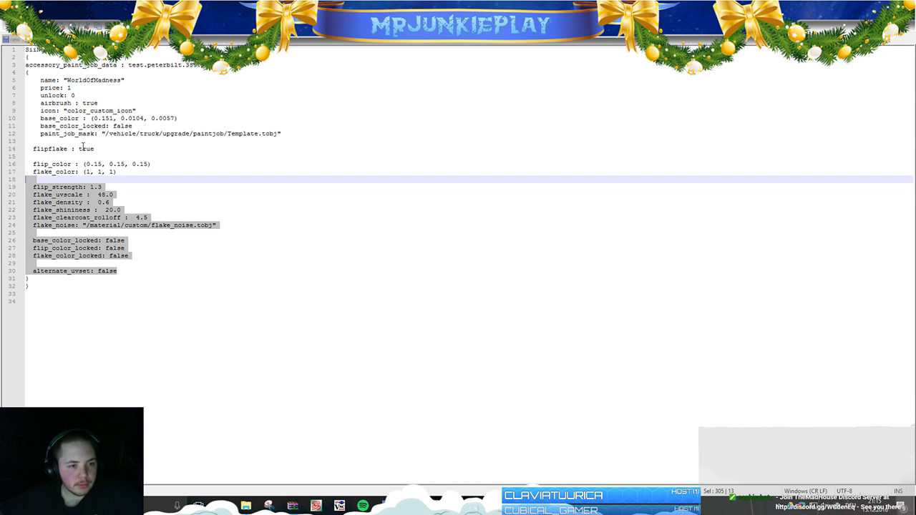
click(80, 143)
key(super+Down)
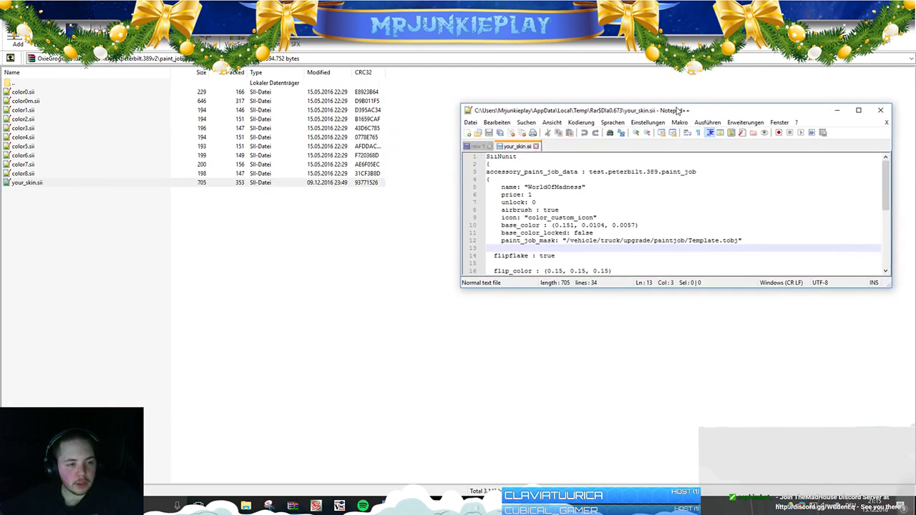
- Open color0m.sii and color1.sii from the paint_job folder and examine their paint job definitions
double_click(25, 101)
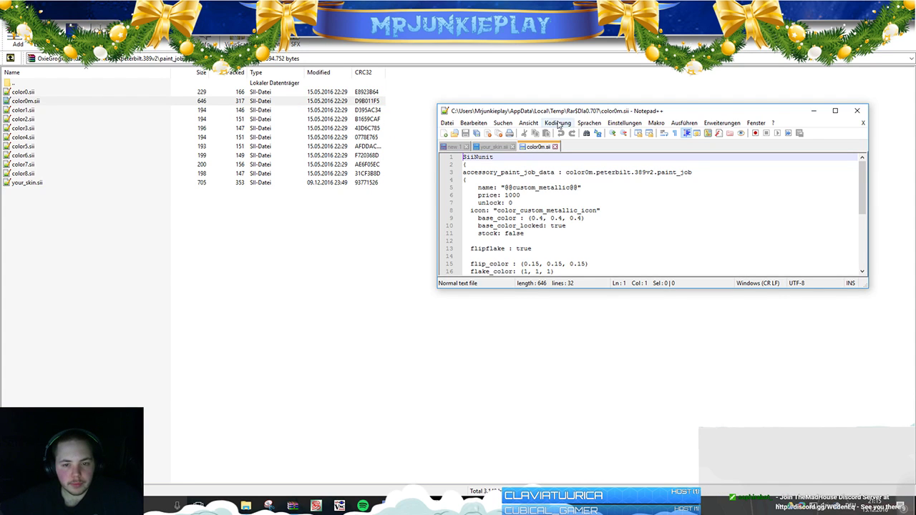
drag(559, 113, 1, 186)
click(167, 194)
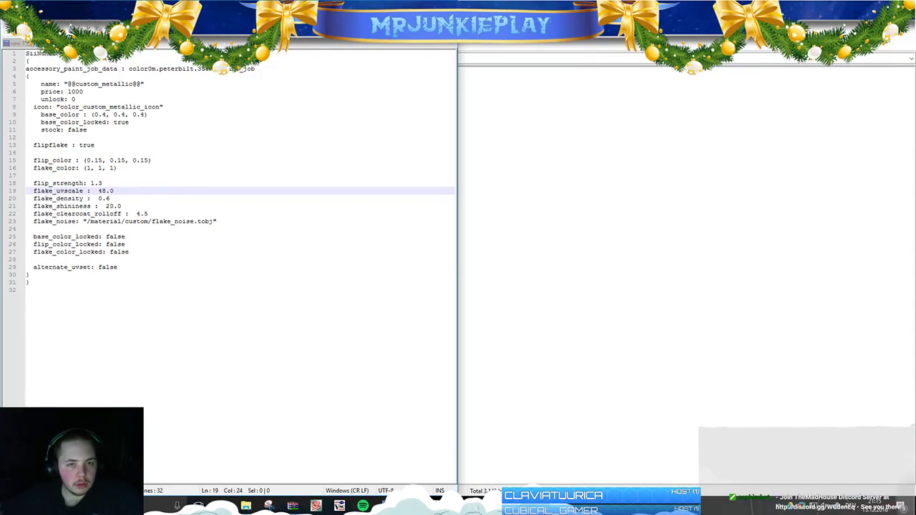
key(alt+Tab)
click(54, 112)
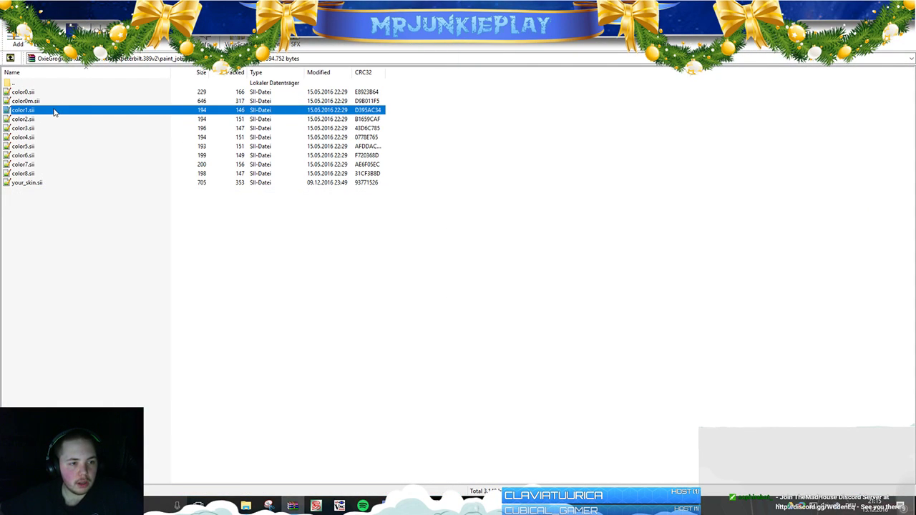
double_click(63, 111)
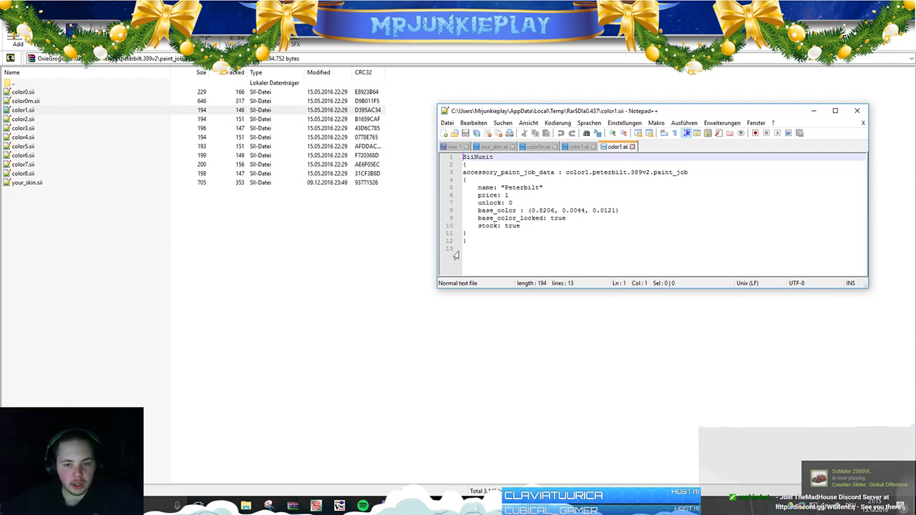
- Restore the WinRAR archive window to a smaller size below the editor so both are visible
click(533, 226)
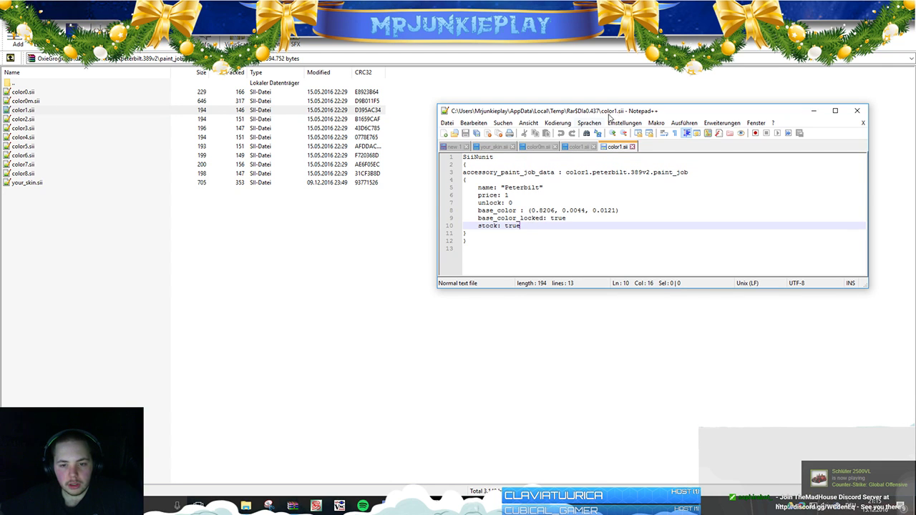
click(292, 506)
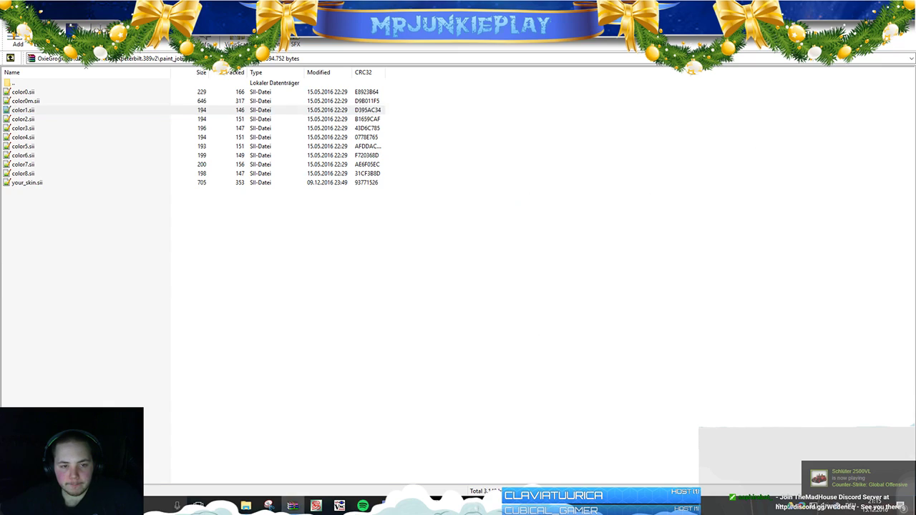
key(alt+Tab)
drag(408, 8, 409, 319)
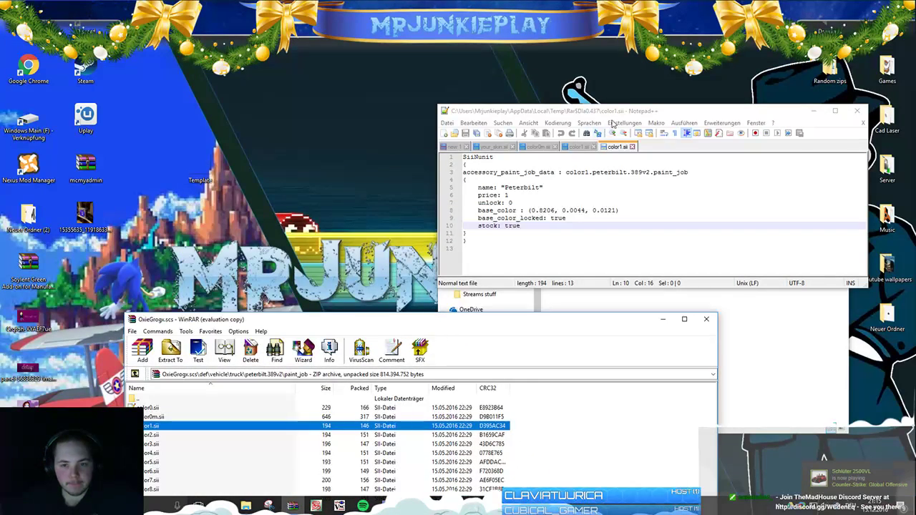
- Close the duplicate color1.sii and the color0m.sii files in the editor and return to your_skin.sii
click(567, 147)
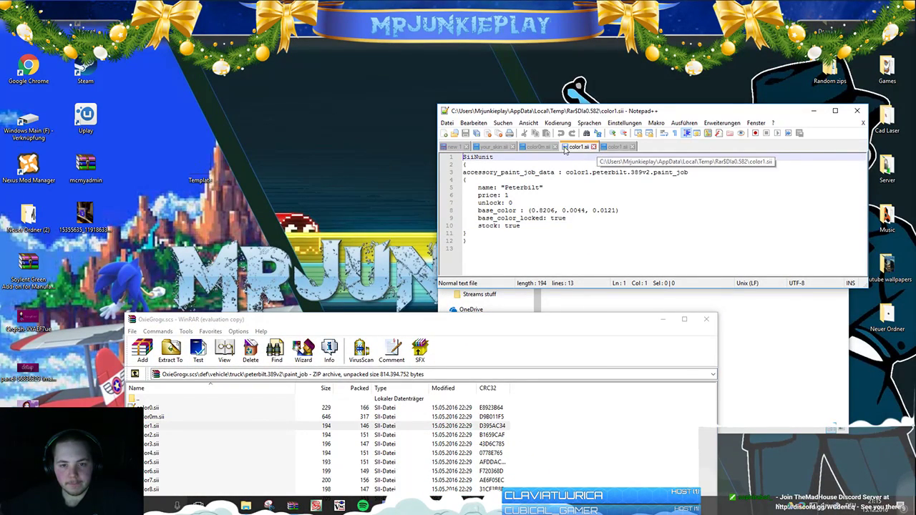
click(593, 147)
click(555, 146)
click(494, 147)
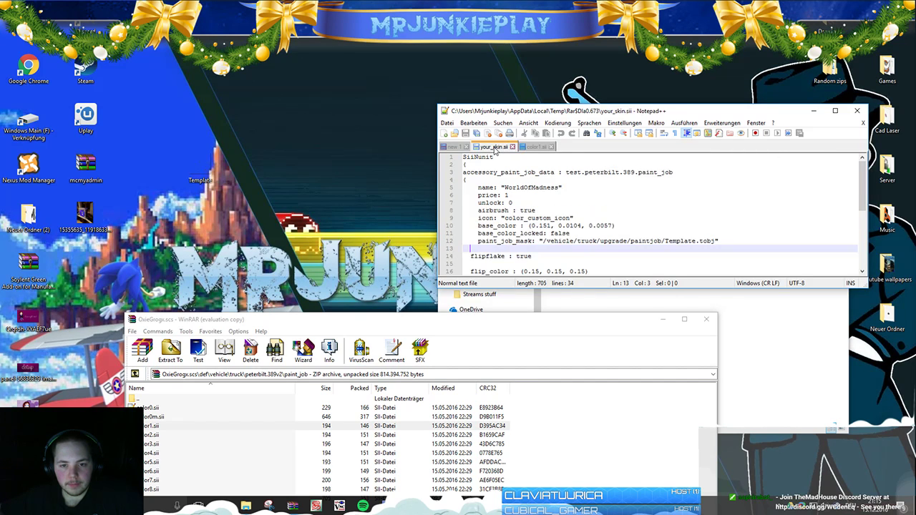
- Compare your_skin.sii with the color1.sii definition and examine its flipflake and flake settings
click(531, 147)
click(492, 147)
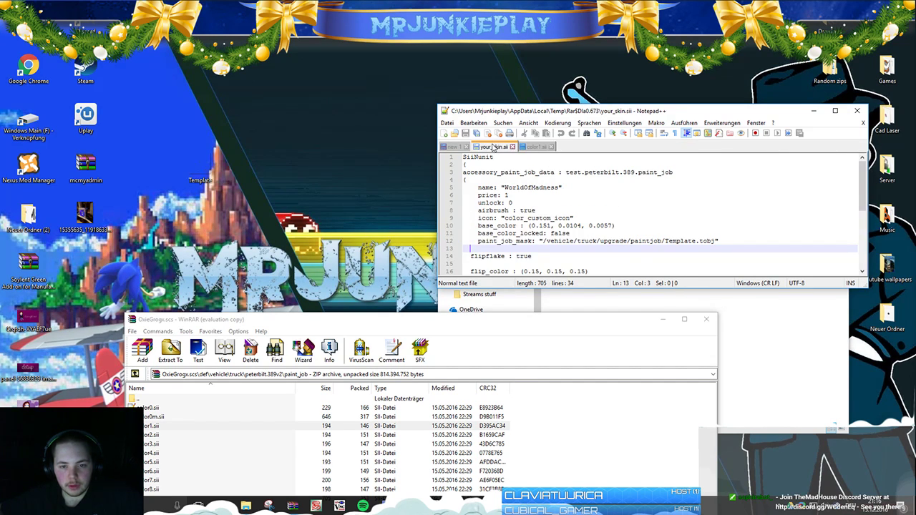
click(530, 148)
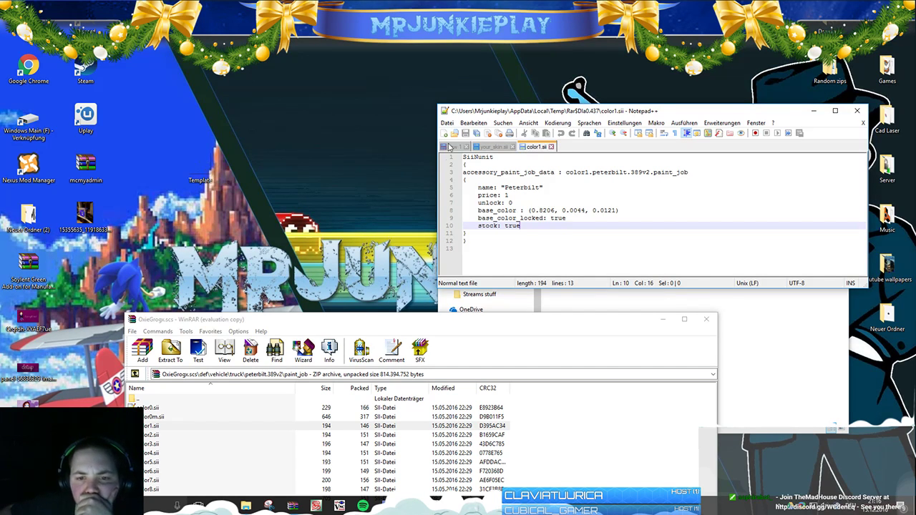
click(494, 147)
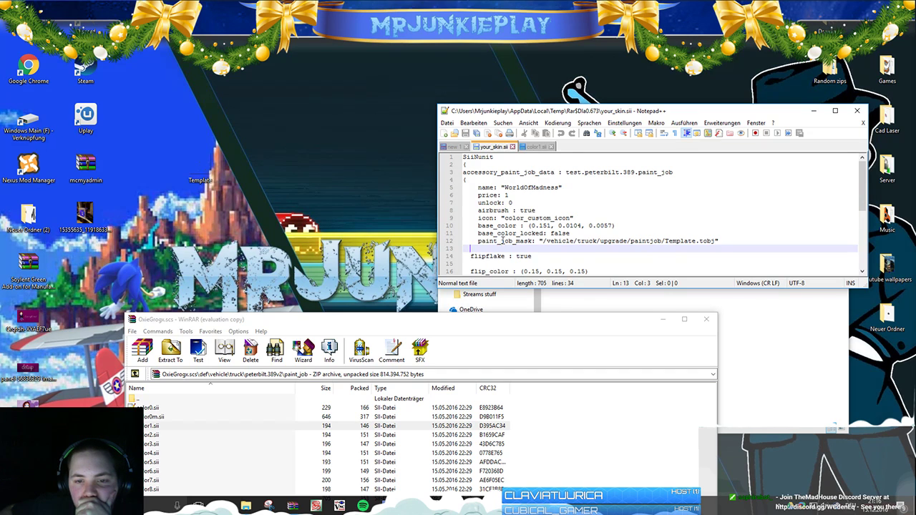
scroll(522, 249, down, 2)
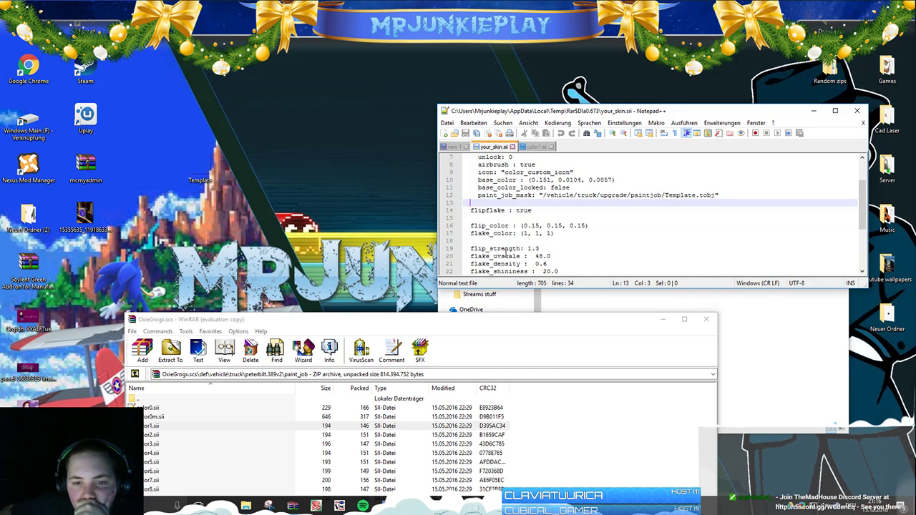
scroll(508, 255, up, 1)
scroll(516, 240, down, 1)
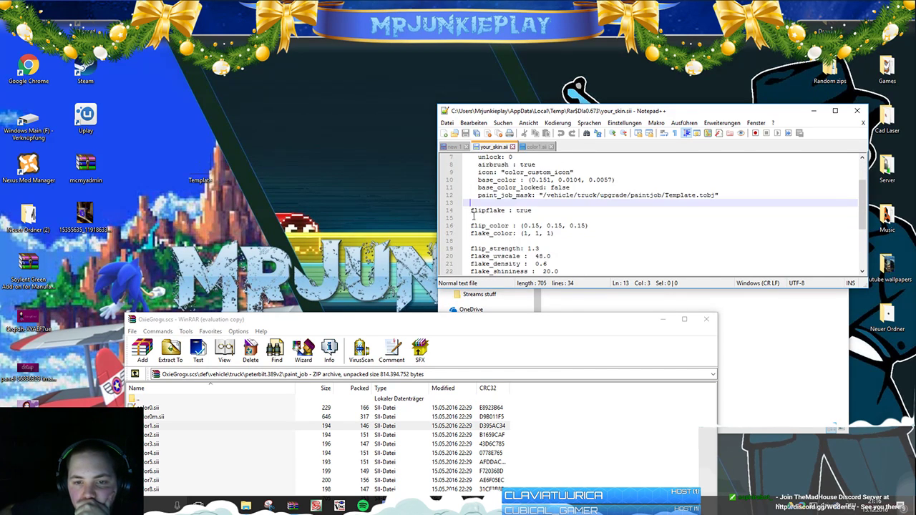
- Delete the settings from flipflake through alternate_uvset in your_skin.sii, along with the blank line before the closing brace
drag(466, 207, 599, 239)
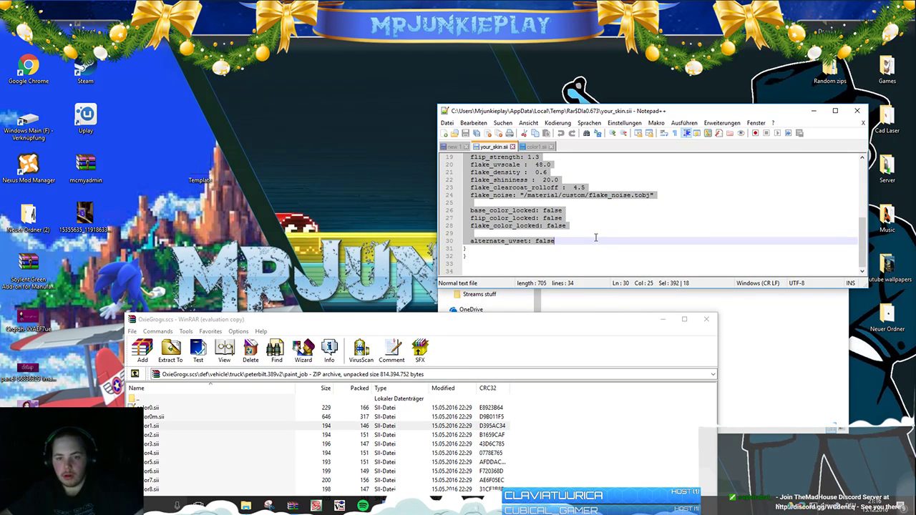
key(Delete)
key(Down)
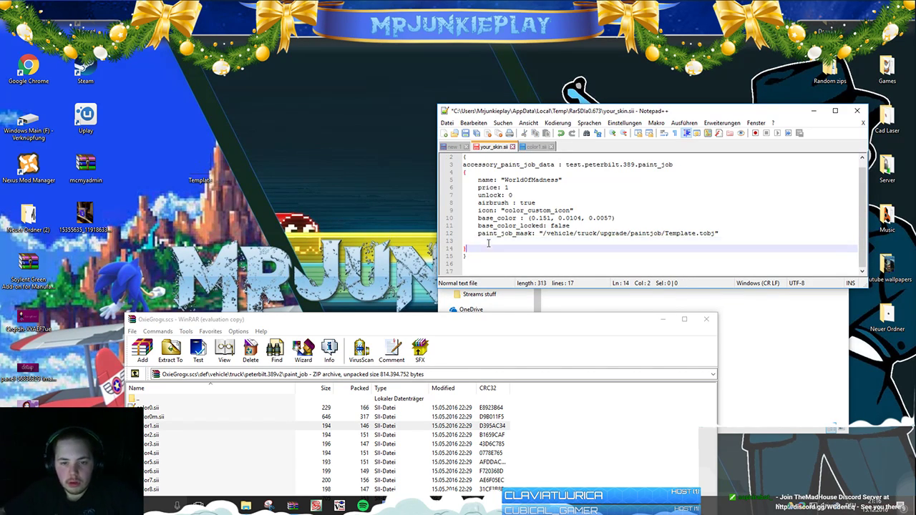
key(BackSpace)
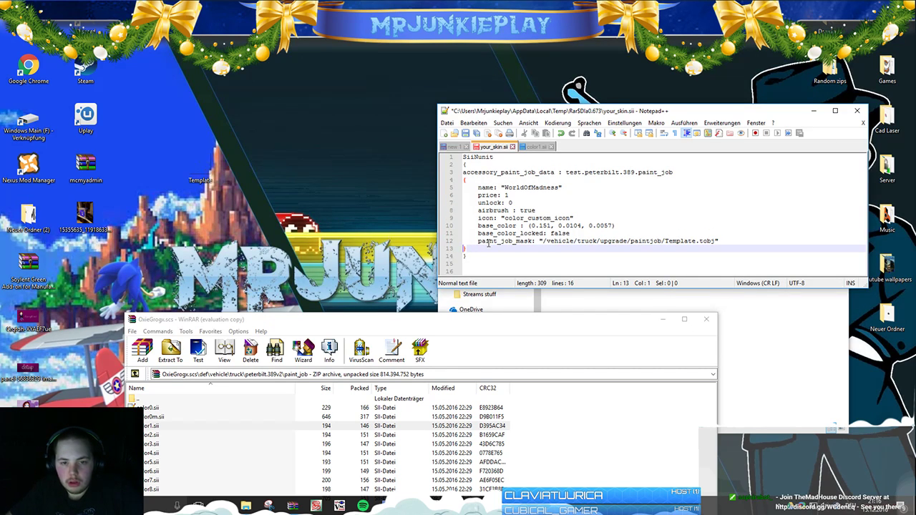
- Check the brace layout against color1.sii and remove the space before the inner closing brace in your_skin.sii
click(698, 202)
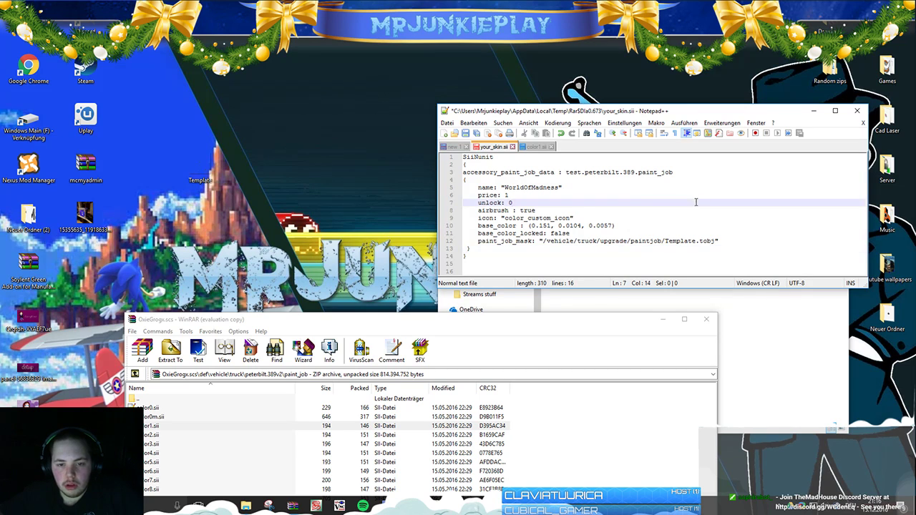
click(523, 149)
click(496, 149)
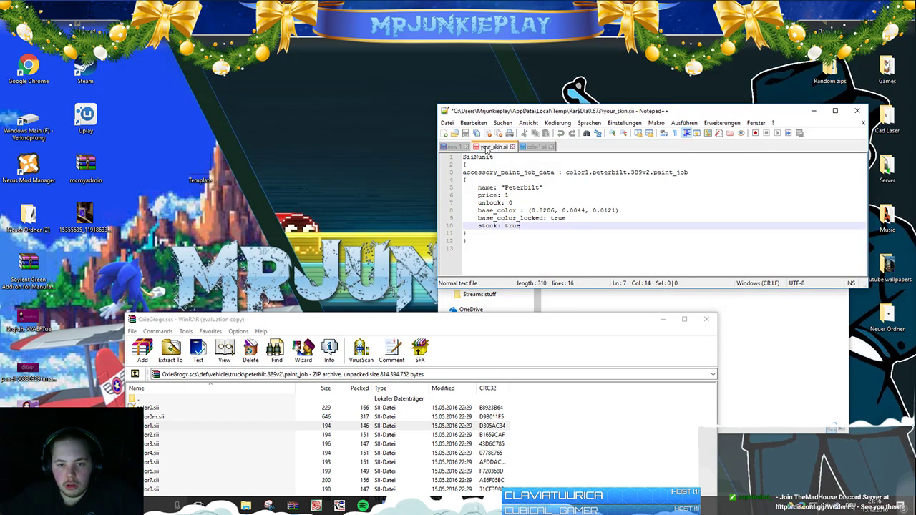
click(467, 248)
key(BackSpace)
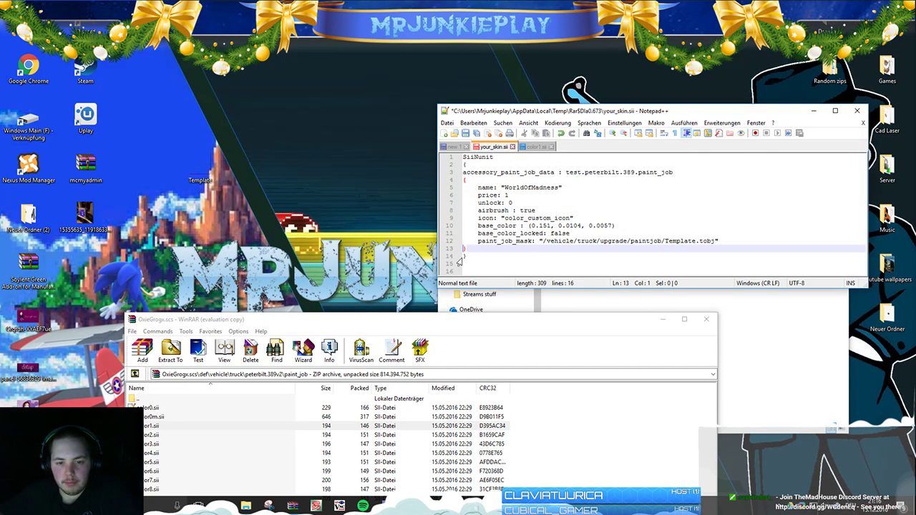
- Save your_skin.sii, minimize the editor and update the file in the OxieGrogx.scs archive
click(465, 133)
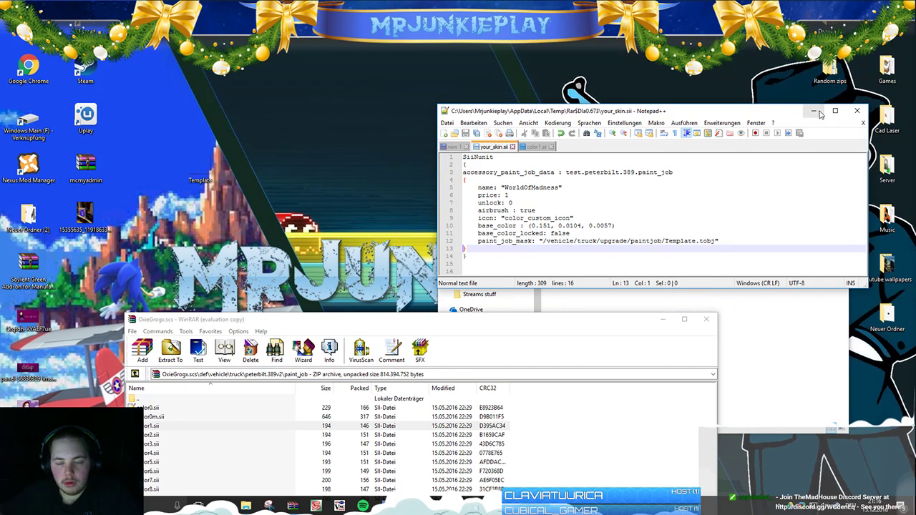
click(814, 111)
click(416, 286)
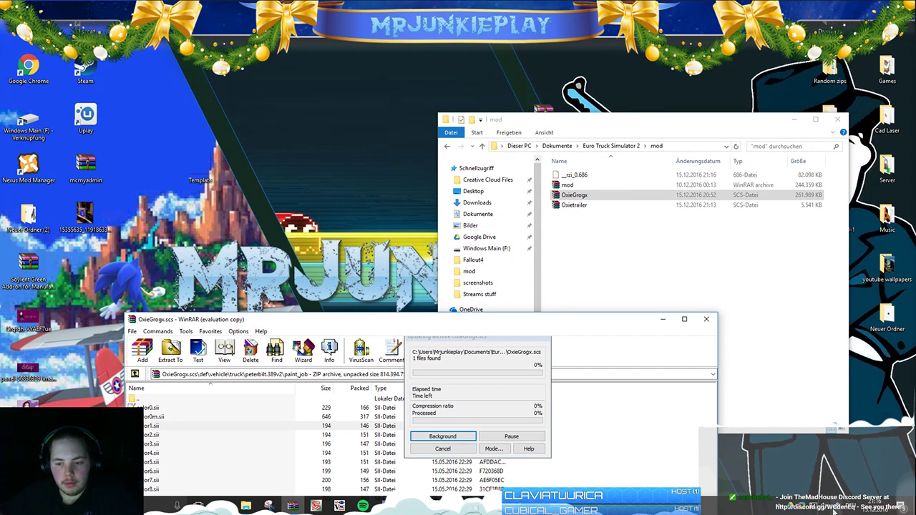
- Launch Euro Truck Simulator 2 from Steam with the standard Play Euro Truck Simulator 2 option
right_click(838, 503)
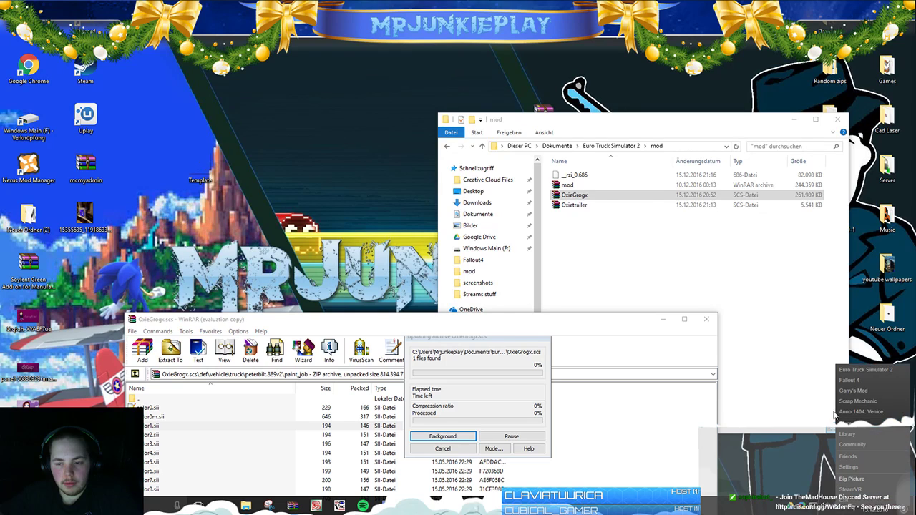
click(850, 371)
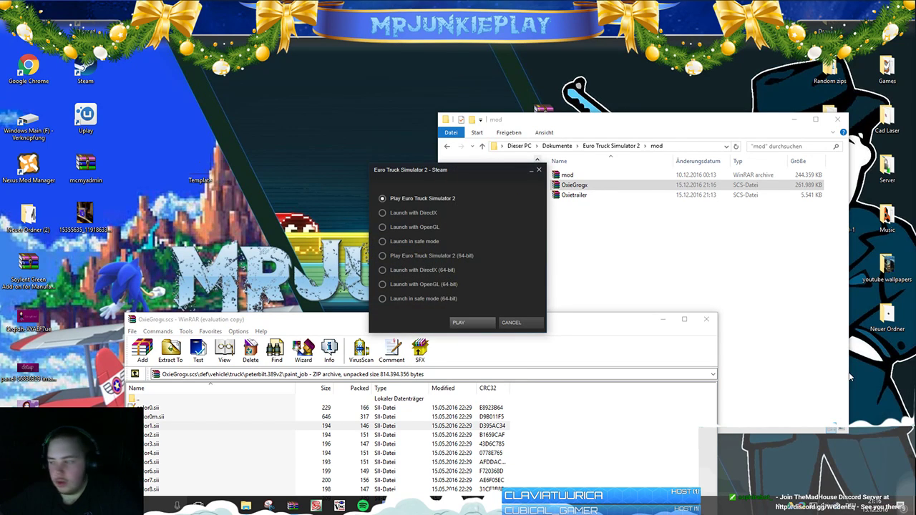
click(459, 323)
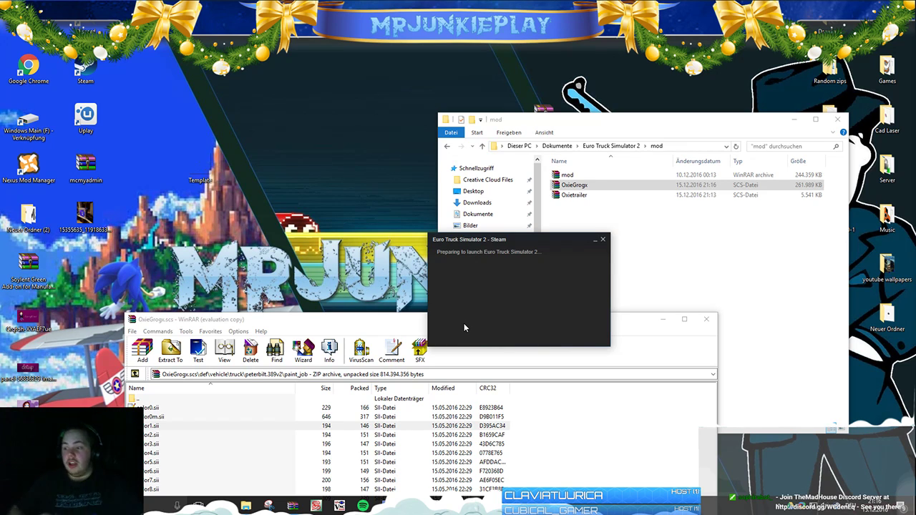